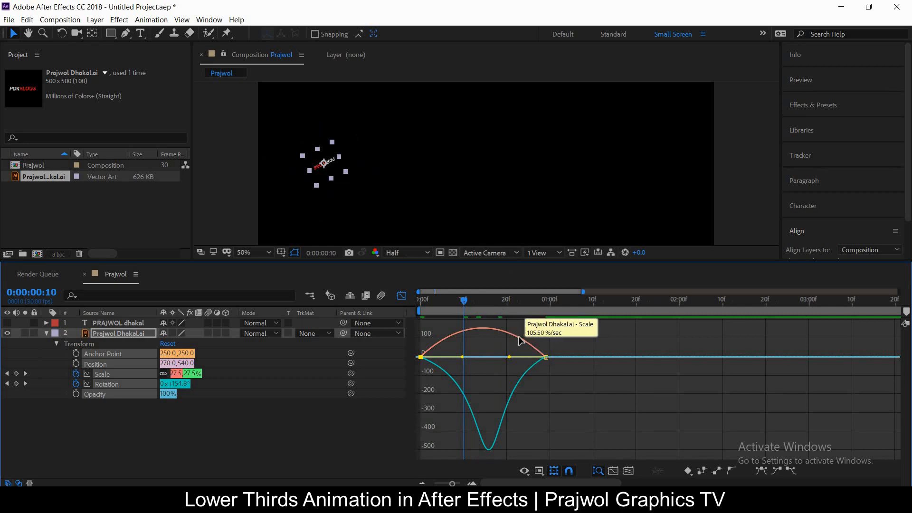
- Reshape the logo layer's Scale speed curve into a narrow, steep peak midway between its two keyframes
click(523, 342)
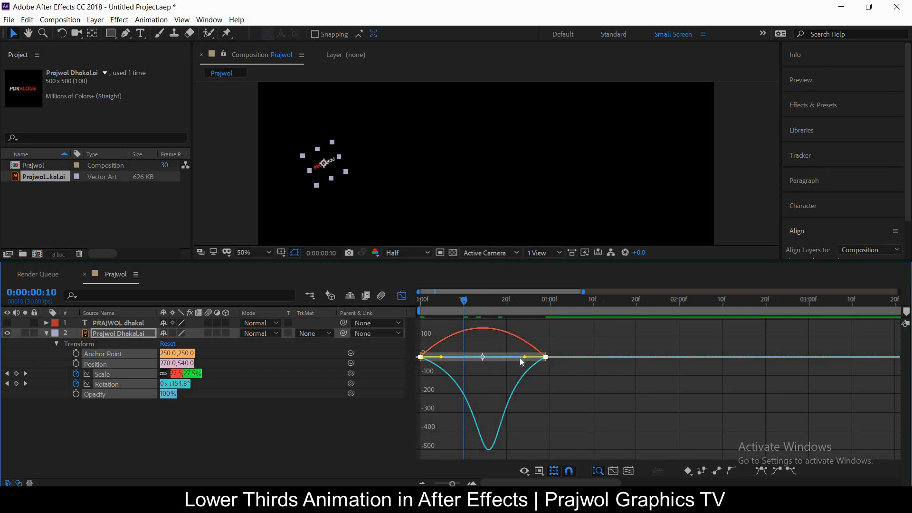
drag(520, 359, 486, 360)
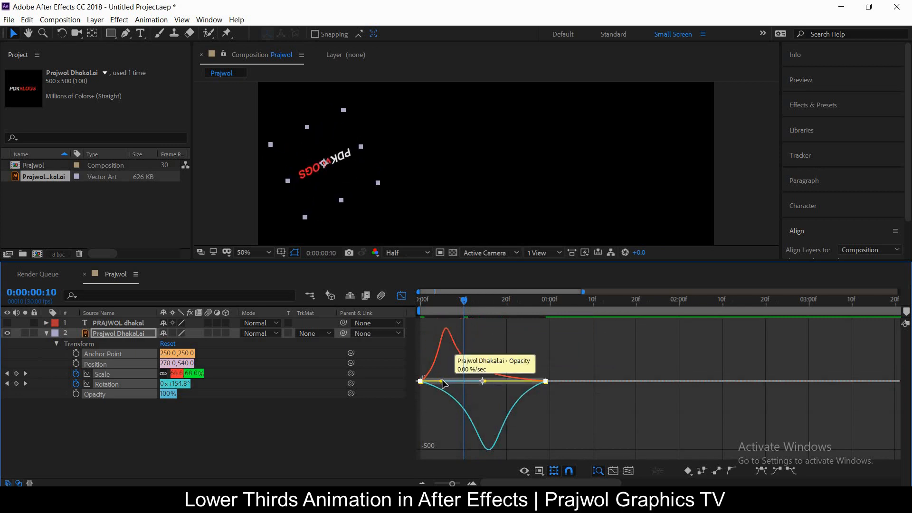
drag(442, 384, 482, 386)
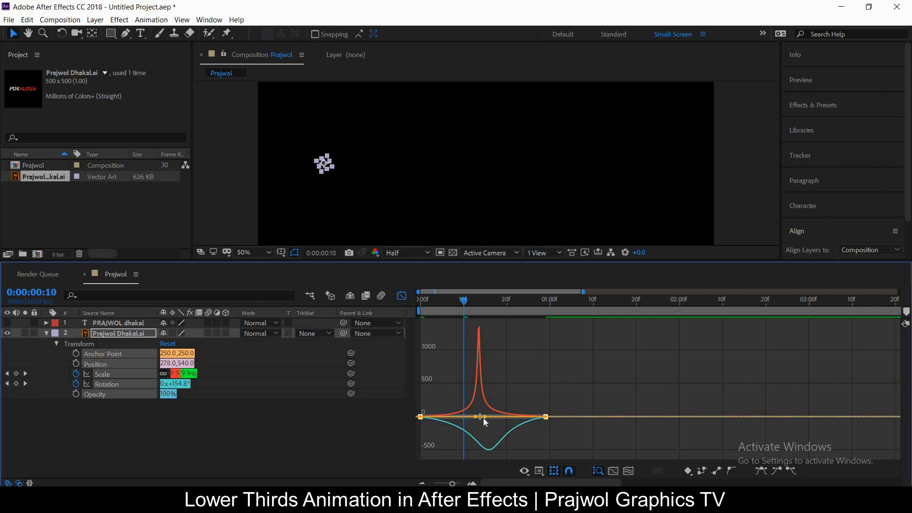
click(484, 418)
drag(489, 417, 516, 451)
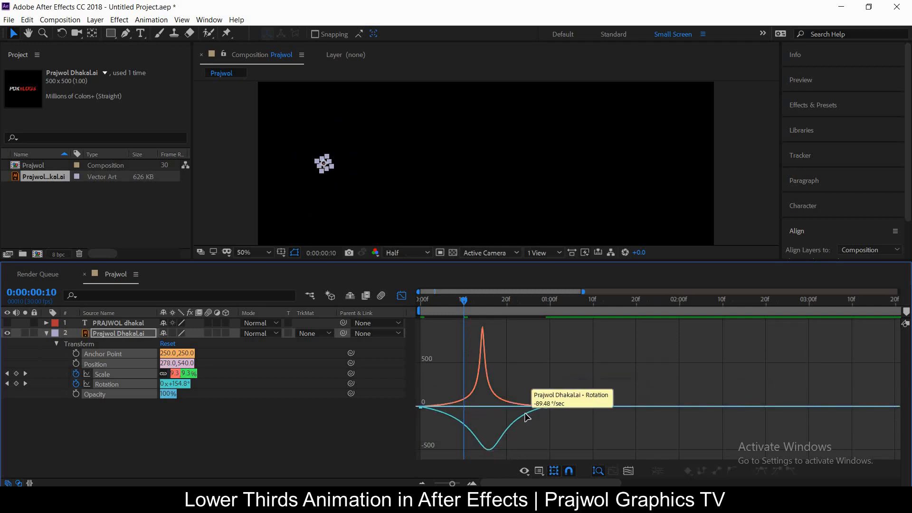
- Ease the logo layer's Rotation speed curve into a sharper peak aligned with Scale, and preview the animation from the start
click(535, 419)
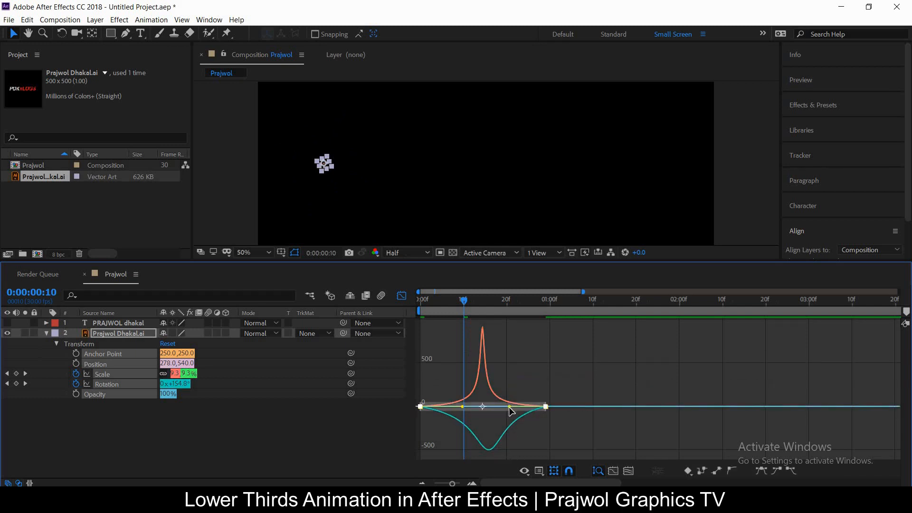
drag(508, 407, 473, 402)
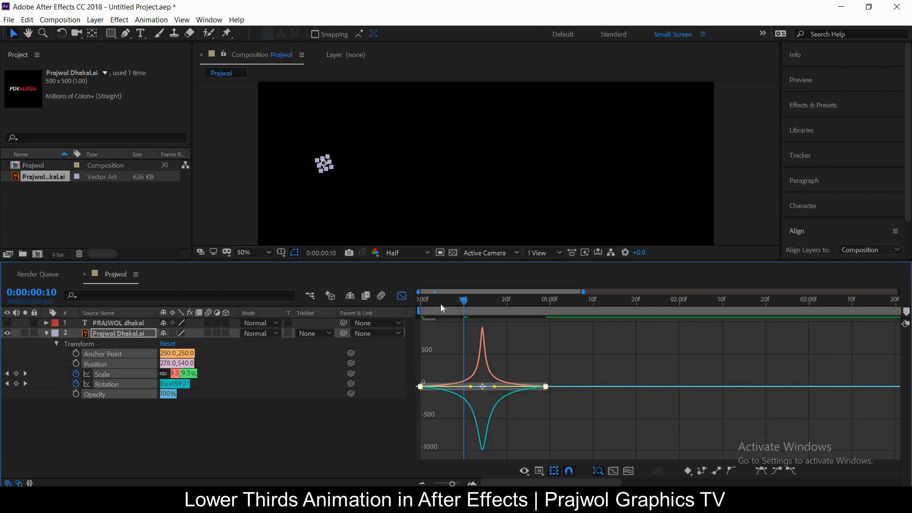
key(Home)
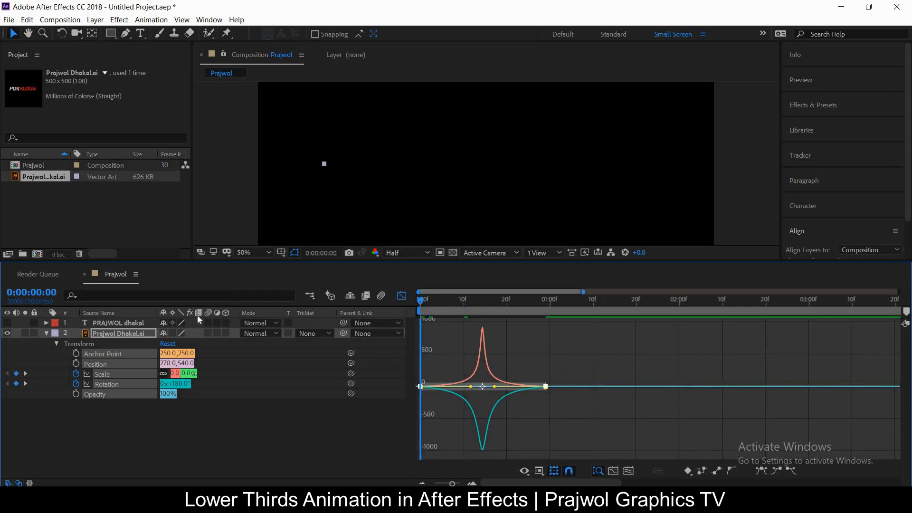
key(space)
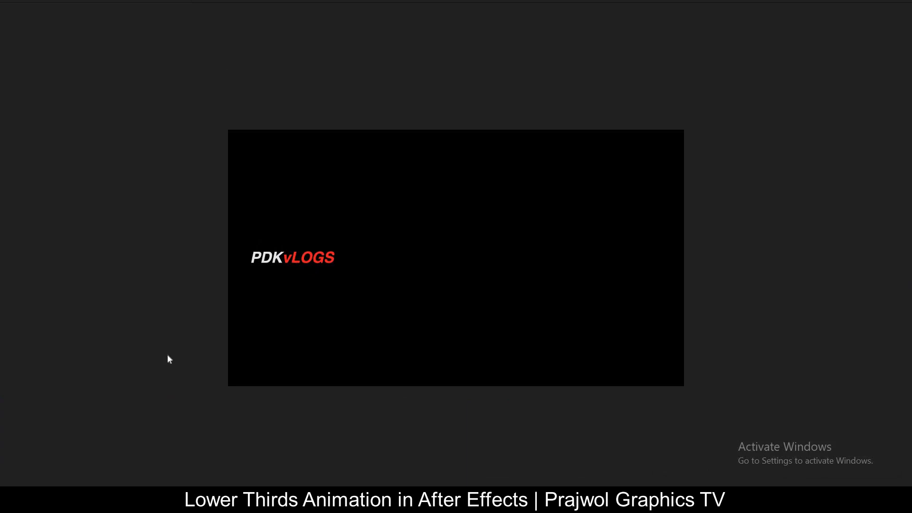
key(space)
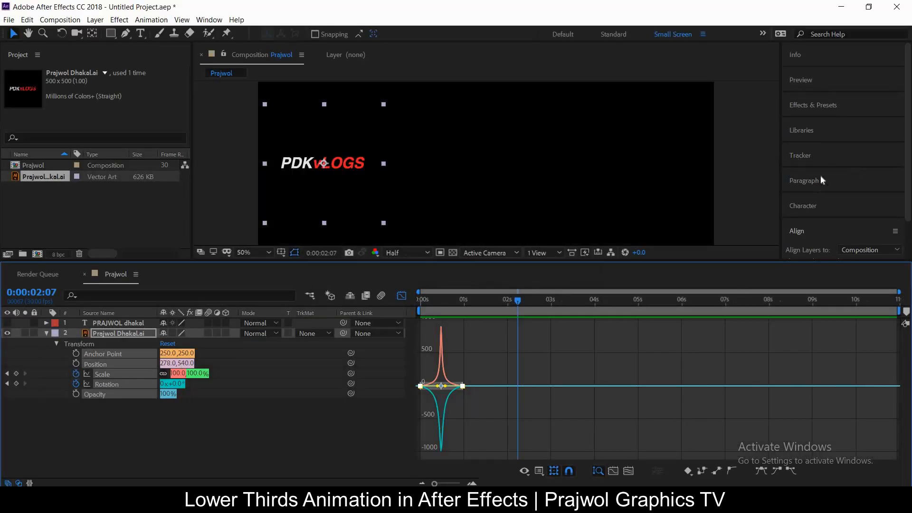
- Turn off Full Screen for previews and replay the logo animation from the first frame
click(812, 80)
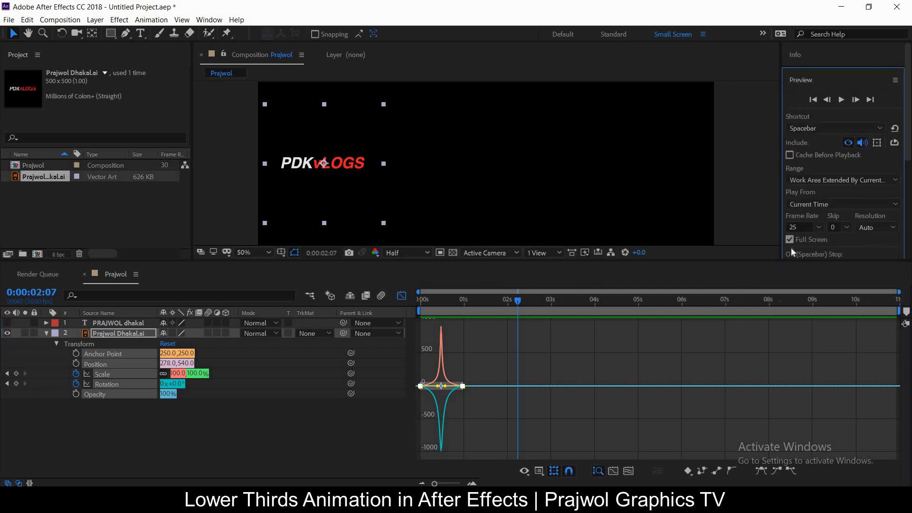
click(519, 301)
key(Home)
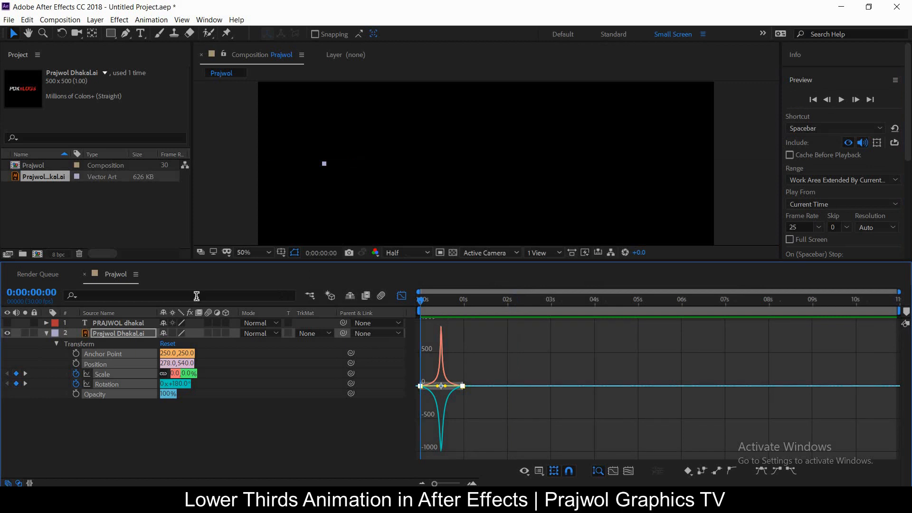
key(space)
key(space)
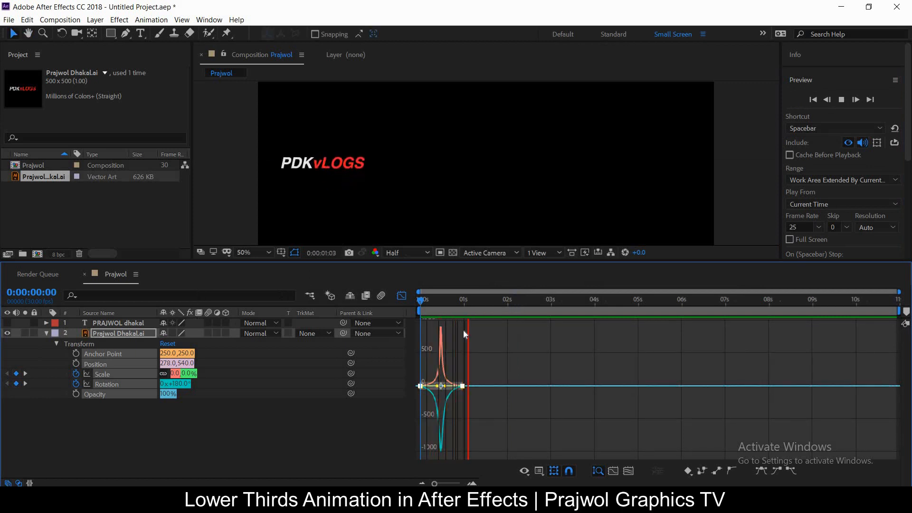
key(Home)
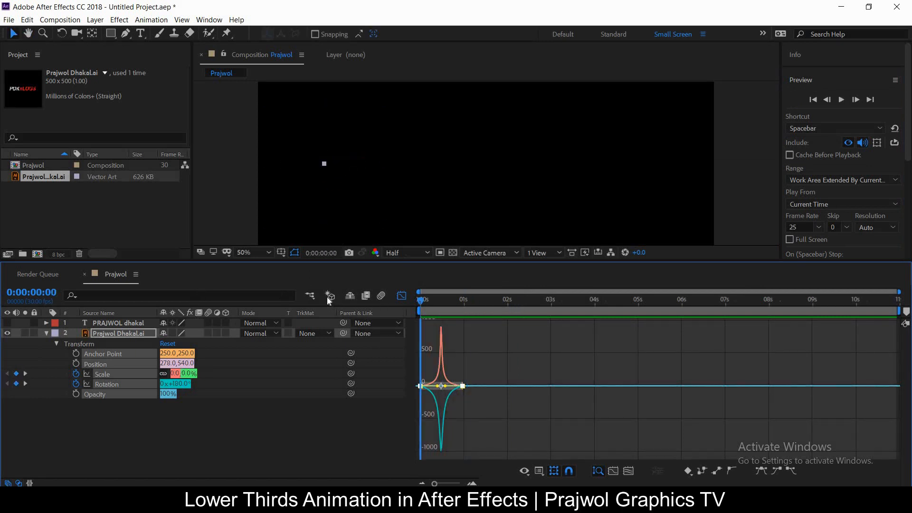
key(space)
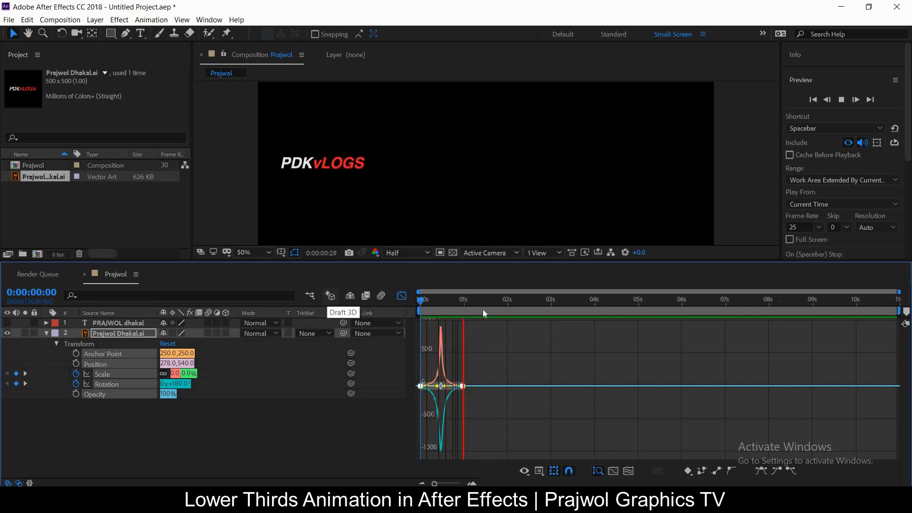
key(space)
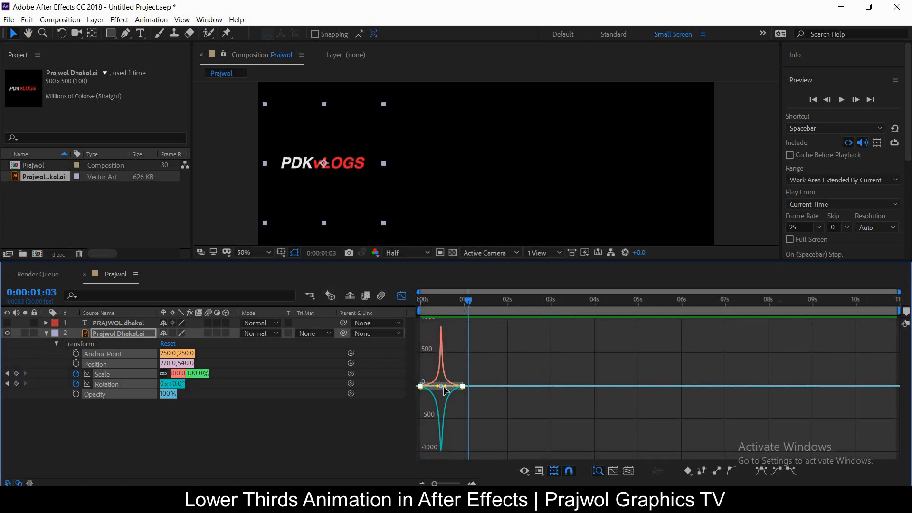
- Raise the Rotation easing influence to about 90% for a steeper speed peak, and replay the animation from the start
drag(444, 387, 440, 379)
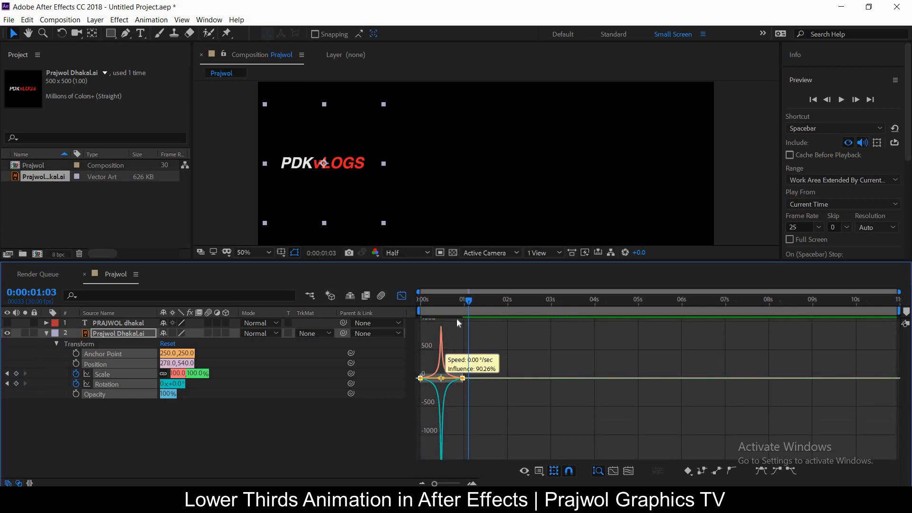
drag(470, 300, 302, 293)
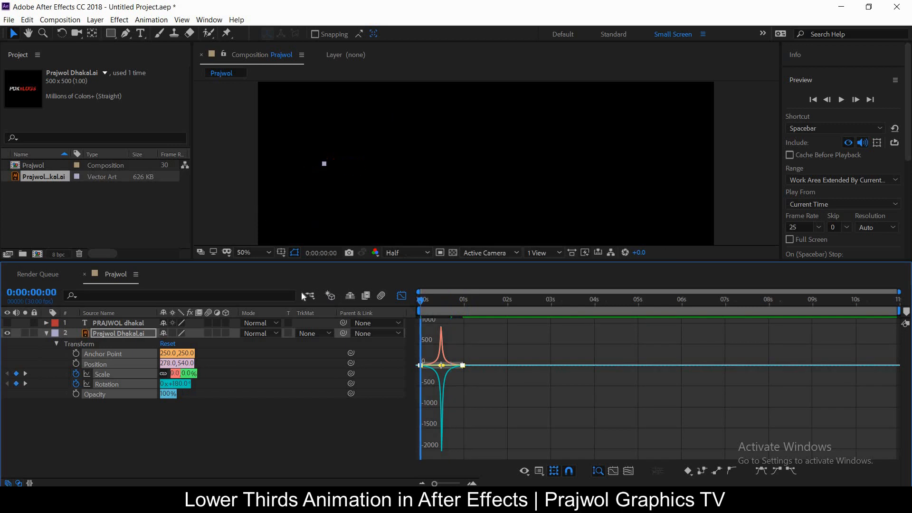
key(space)
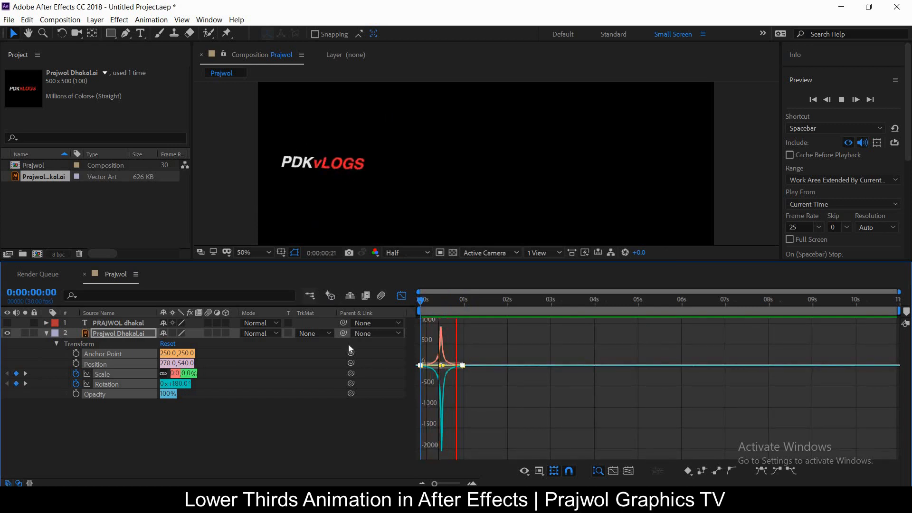
key(space)
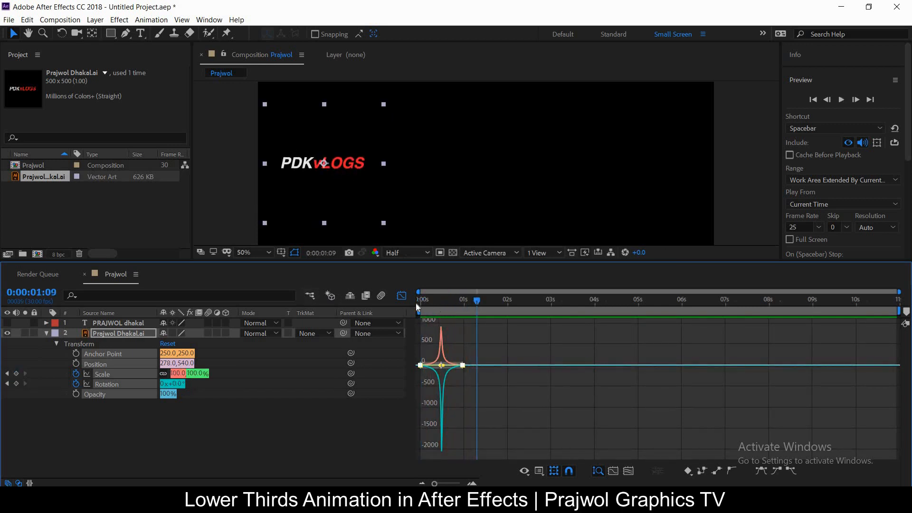
click(416, 303)
key(space)
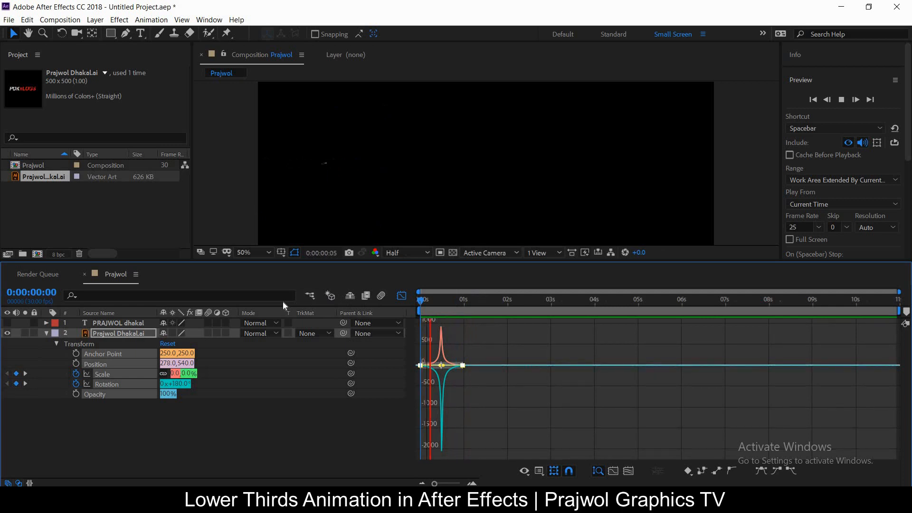
key(space)
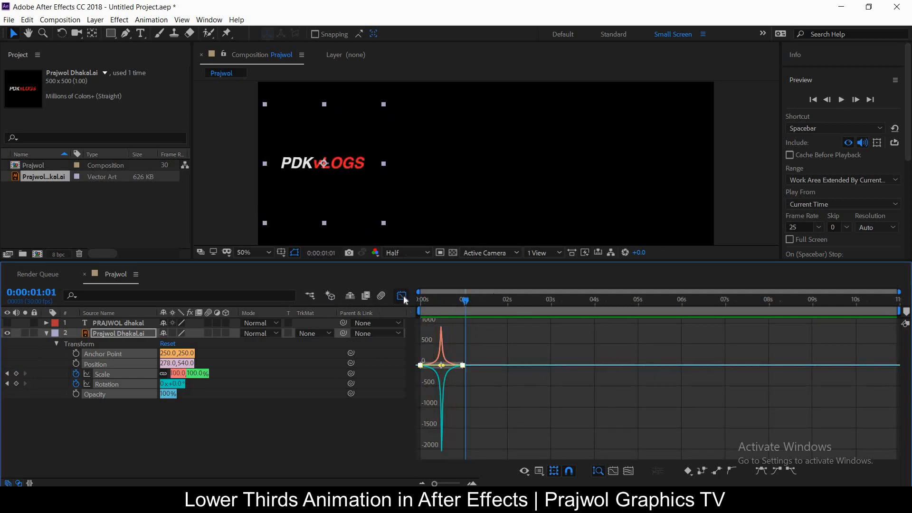
- Return from the Graph Editor to the layer bar view and make the hidden name text layer visible
click(402, 295)
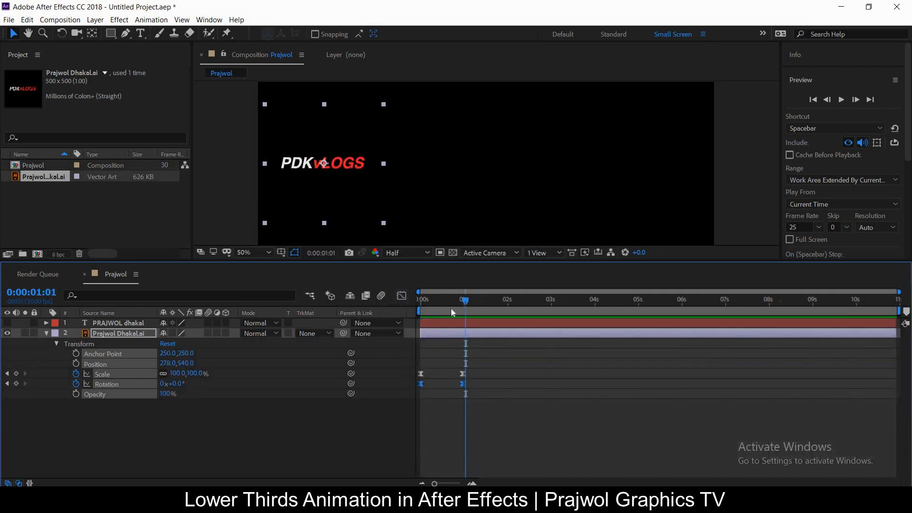
drag(452, 308, 448, 309)
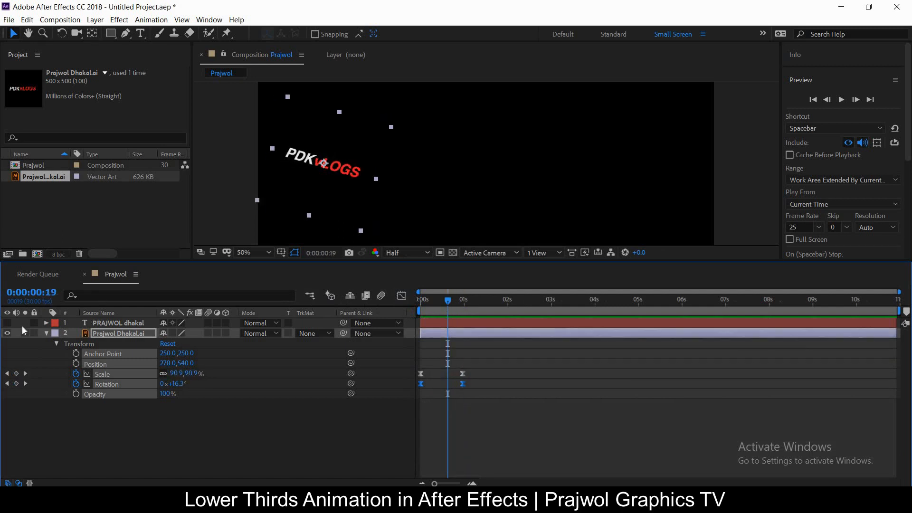
click(7, 323)
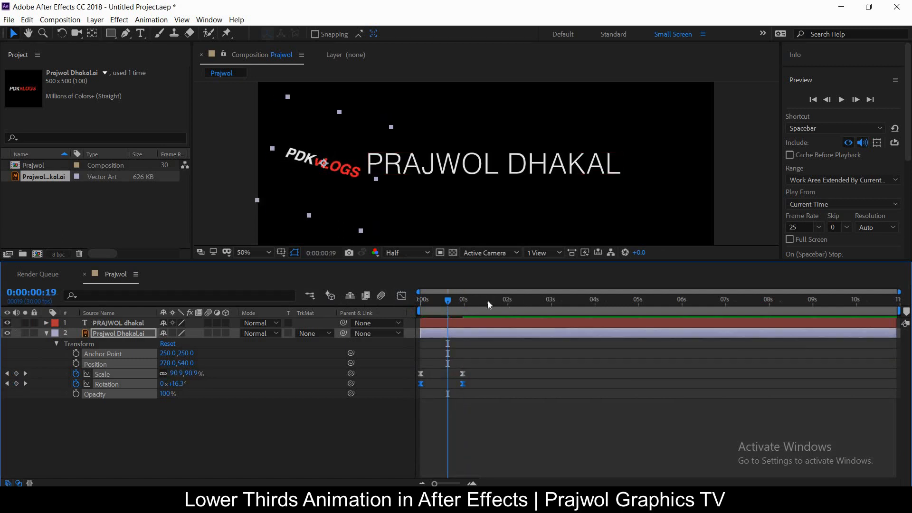
- Start keyframing the logo layer's Position at 0:00:01:00, with all its transform properties selected
click(463, 304)
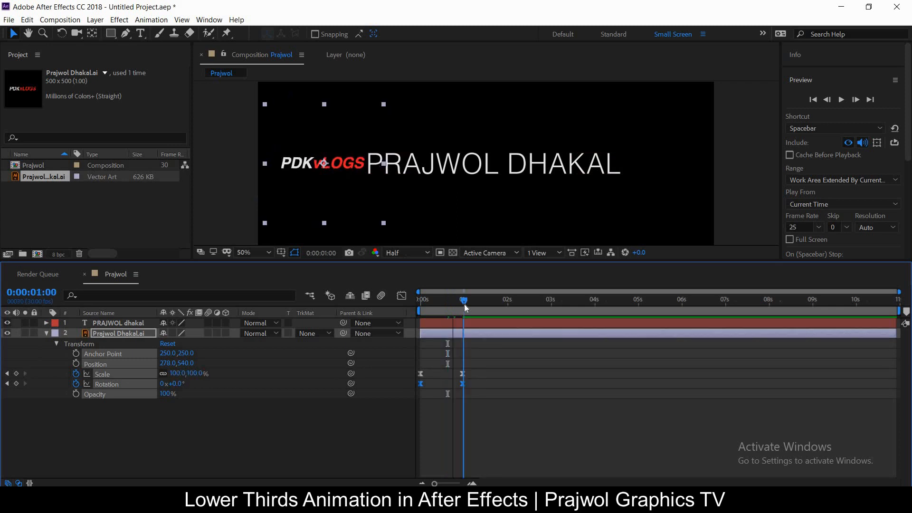
click(76, 363)
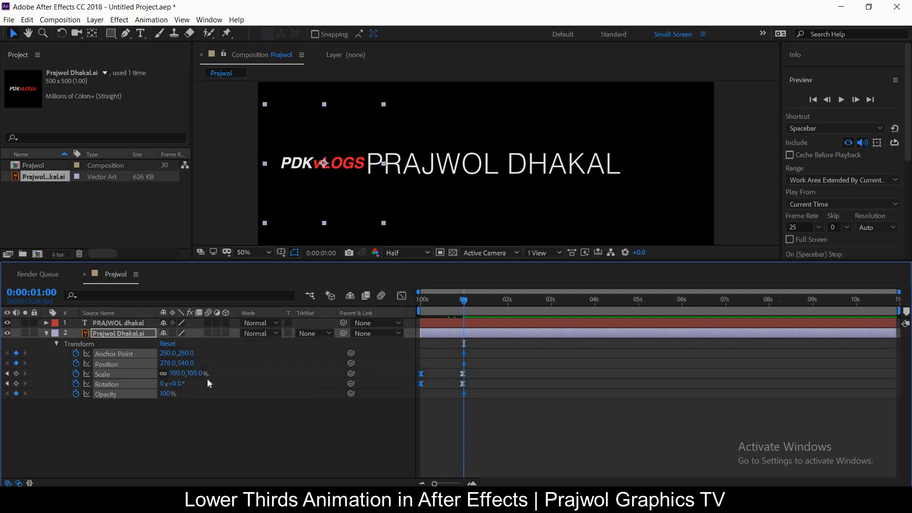
click(76, 354)
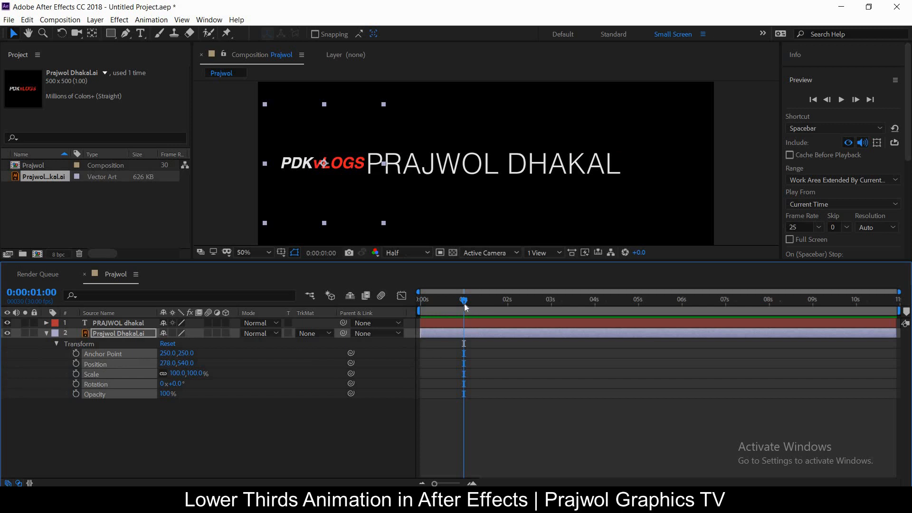
key(Home)
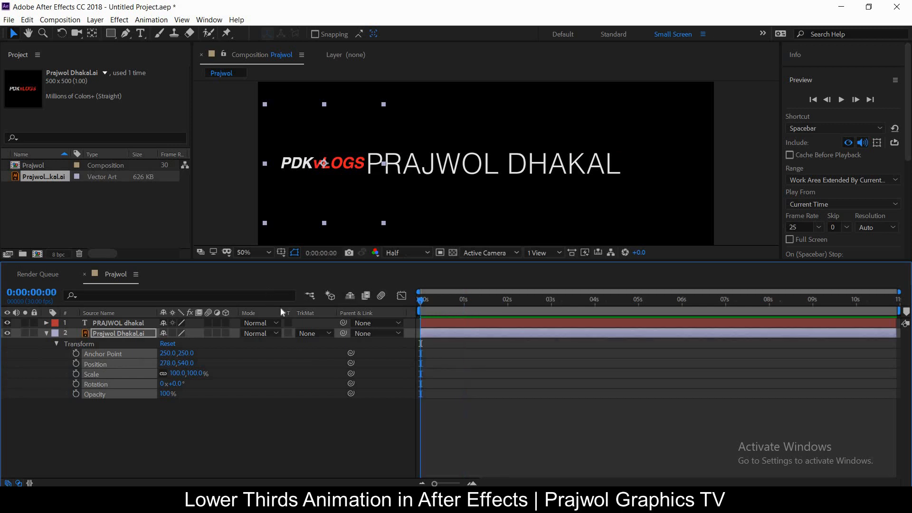
key(ctrl+z)
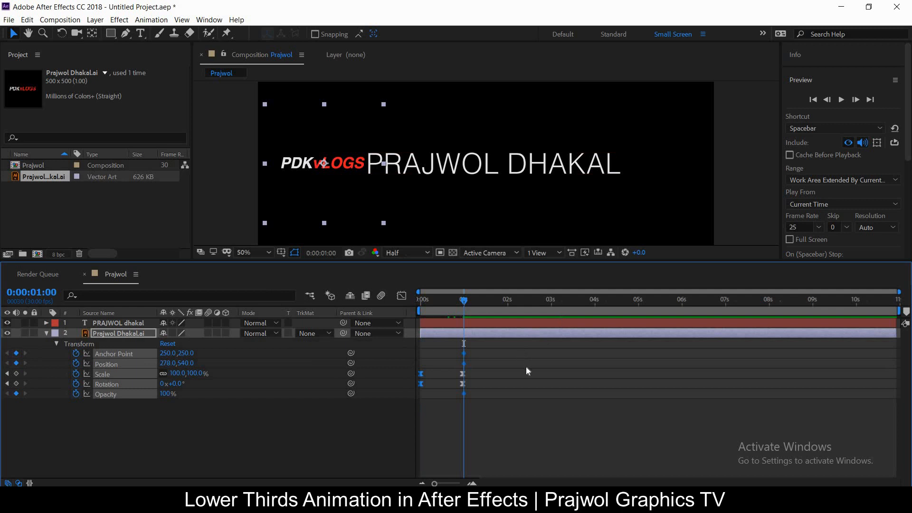
- Remove the logo layer's Anchor Point and Opacity keyframes and align its Position keyframe with the last Scale and Rotation keyframes
click(526, 367)
click(111, 354)
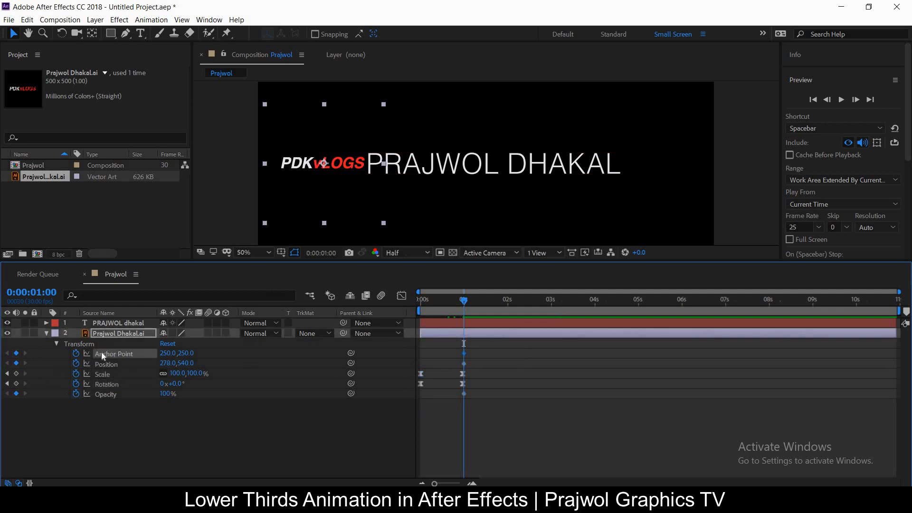
click(78, 354)
click(465, 394)
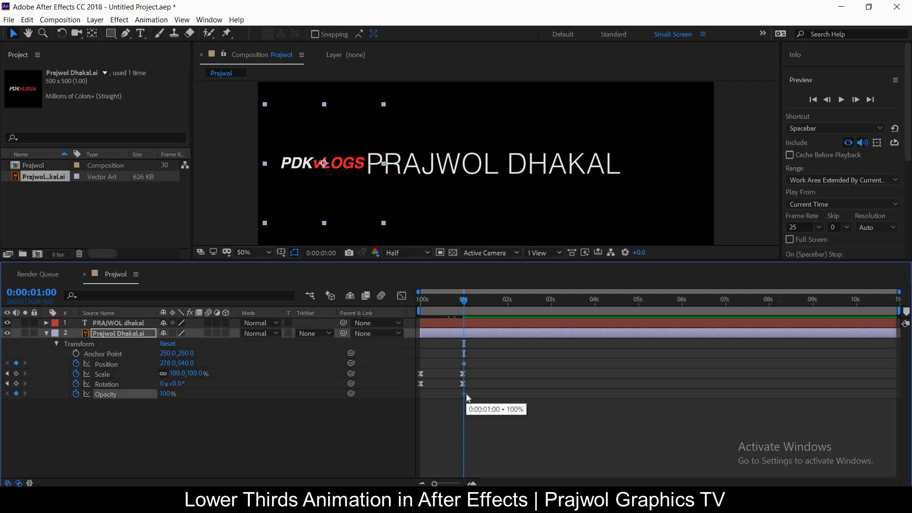
key(Delete)
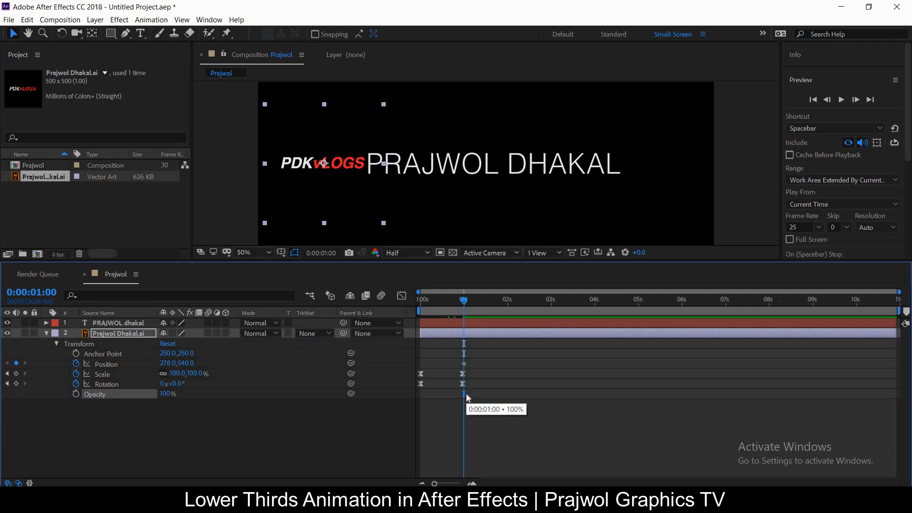
click(464, 363)
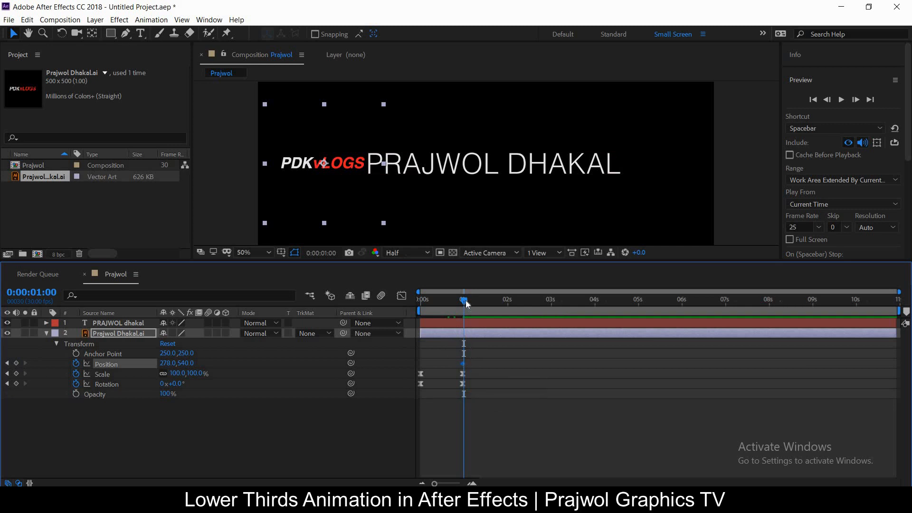
- Add a Position keyframe to the logo layer at 0:00:01:15 with the X value set to 1707, moving it past the end of the name
drag(488, 304, 515, 304)
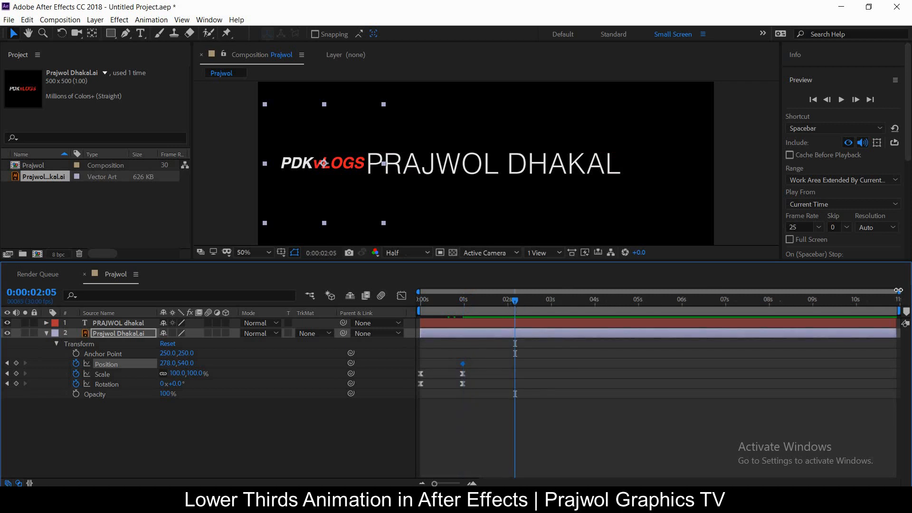
drag(867, 293, 475, 309)
drag(530, 310, 594, 306)
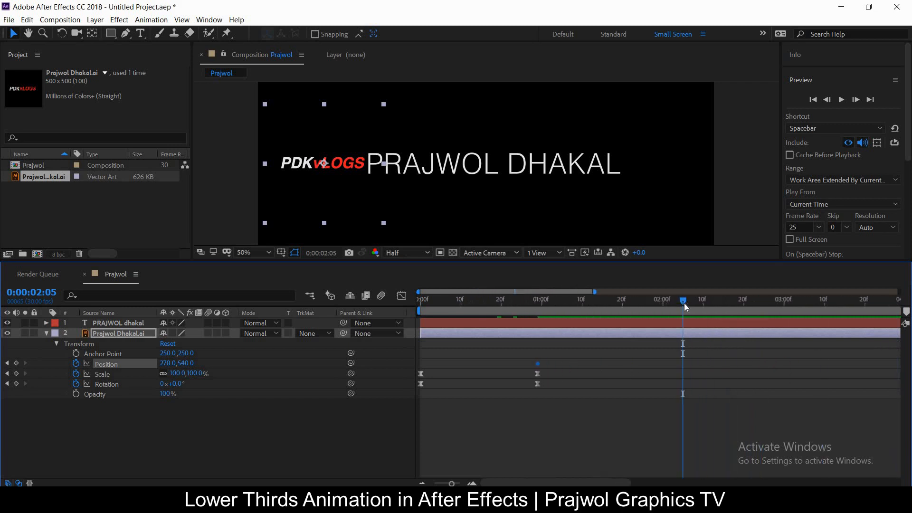
drag(684, 303, 516, 283)
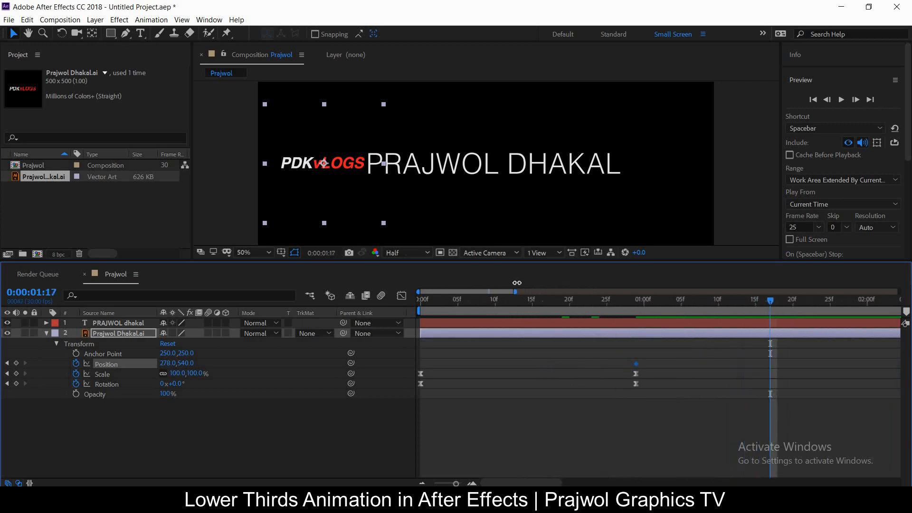
drag(771, 300, 757, 305)
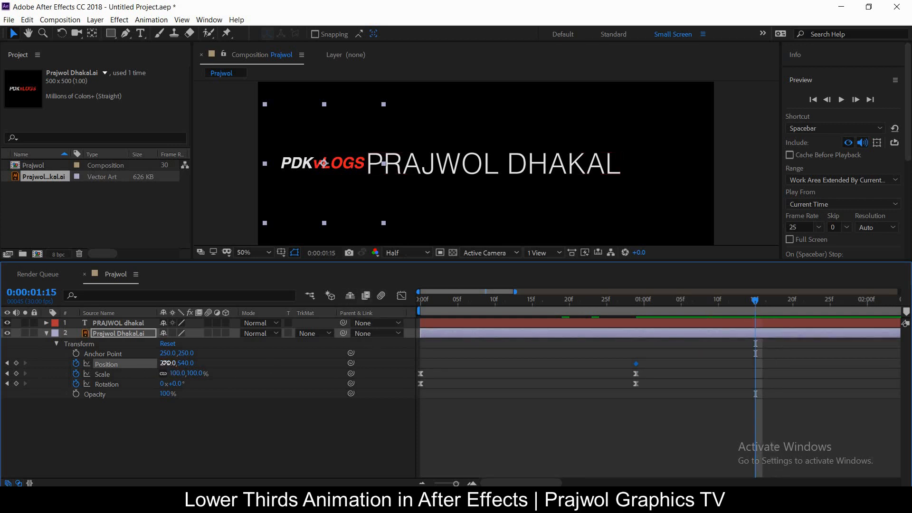
drag(165, 363, 909, 352)
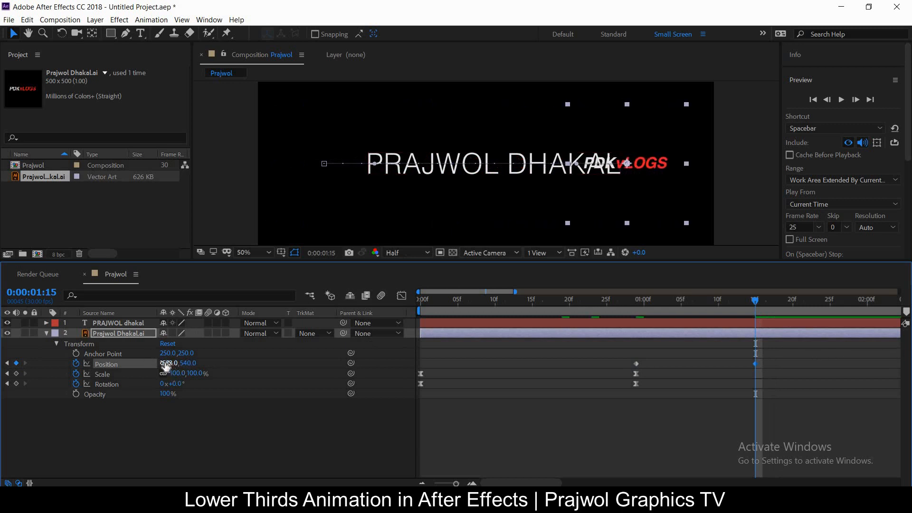
drag(165, 364, 240, 352)
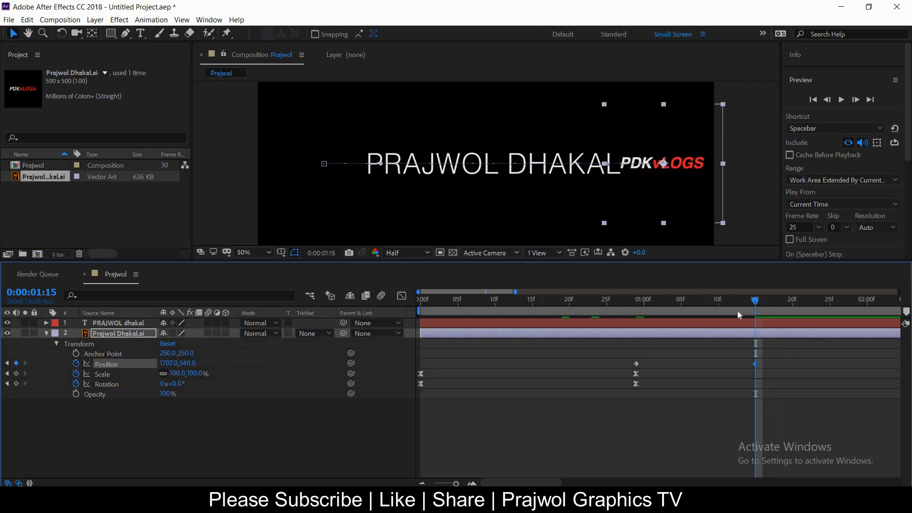
- Apply Easy Ease to both Position keyframes of the logo layer and preview the slide across the name
click(703, 307)
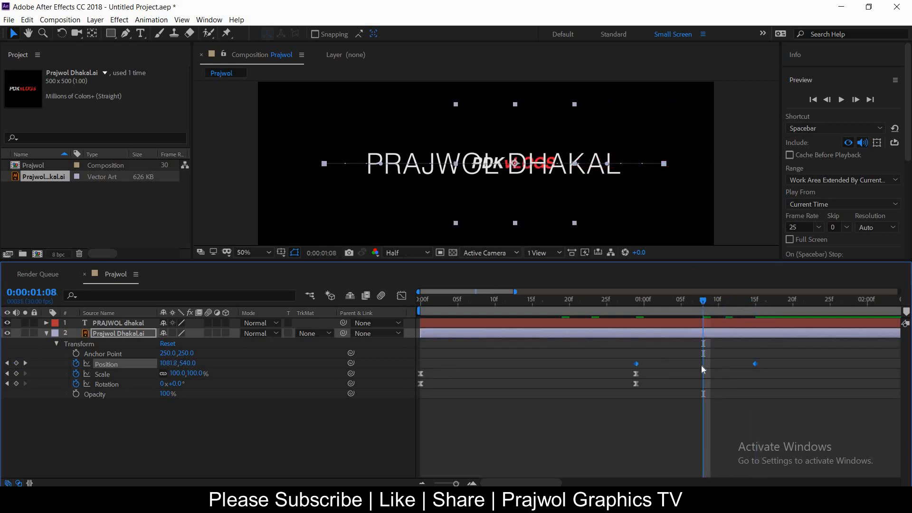
right_click(756, 364)
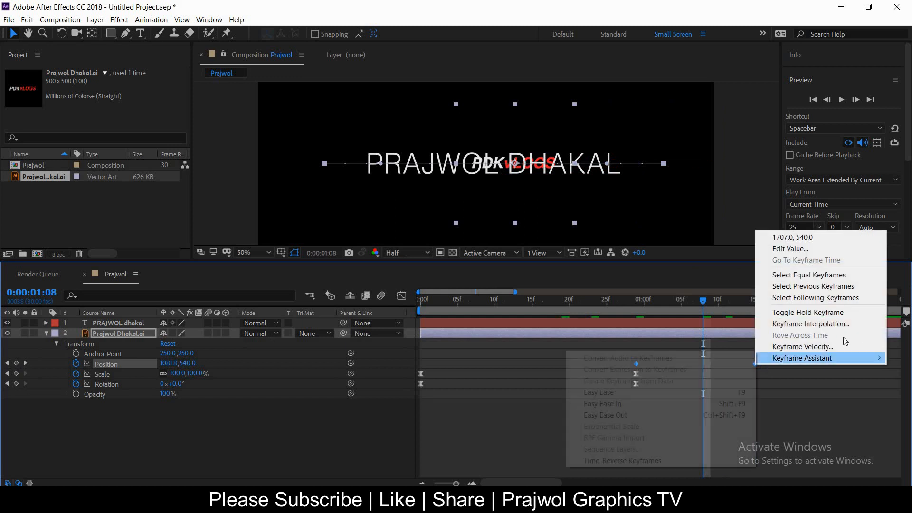
mouse_move(790, 358)
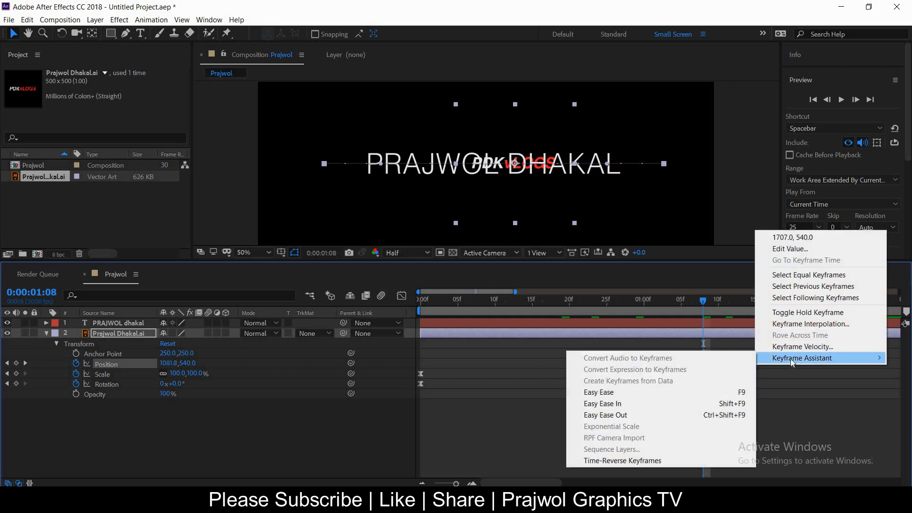
click(733, 393)
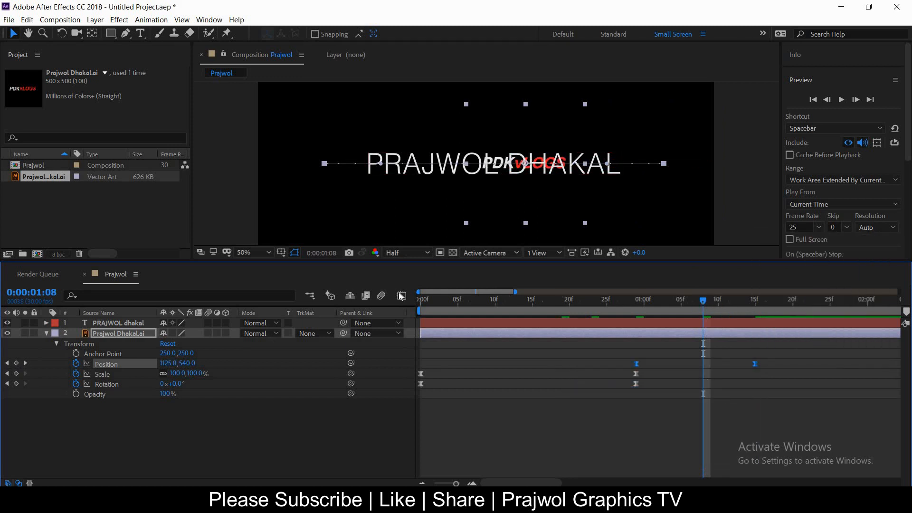
key(space)
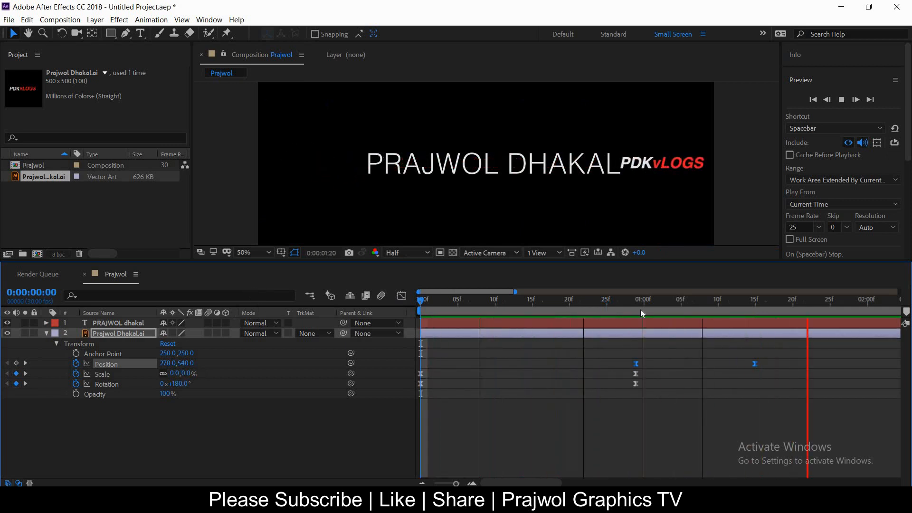
click(803, 296)
drag(706, 312, 679, 312)
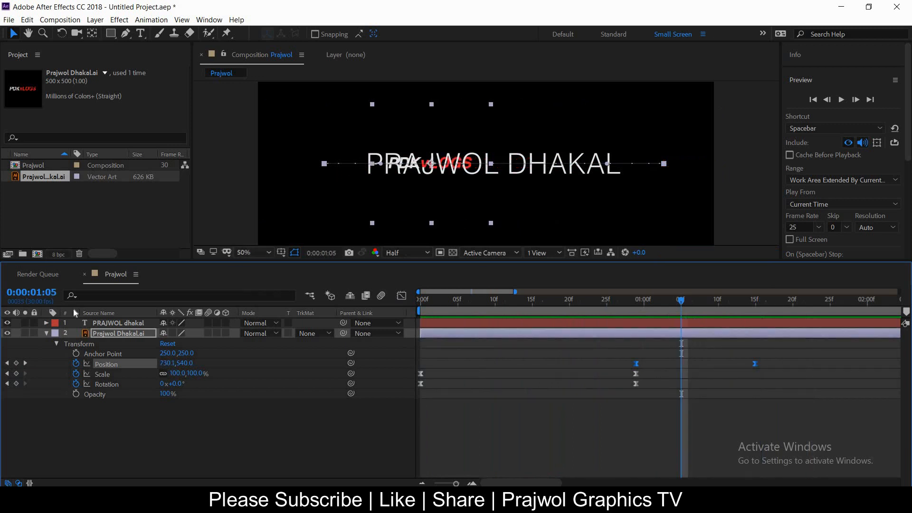
- Draw a narrow rectangular mask on the name text layer just before its first letter, with the time at 0:00:00:00
click(106, 323)
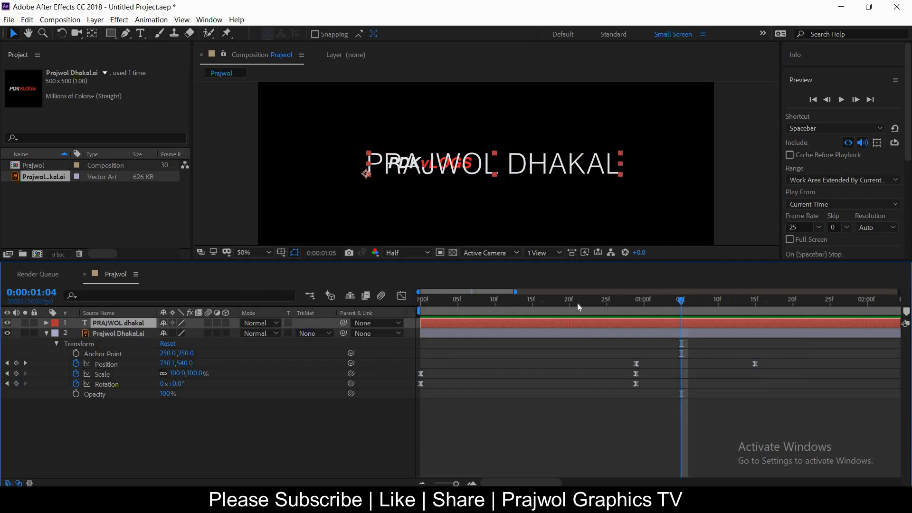
key(Home)
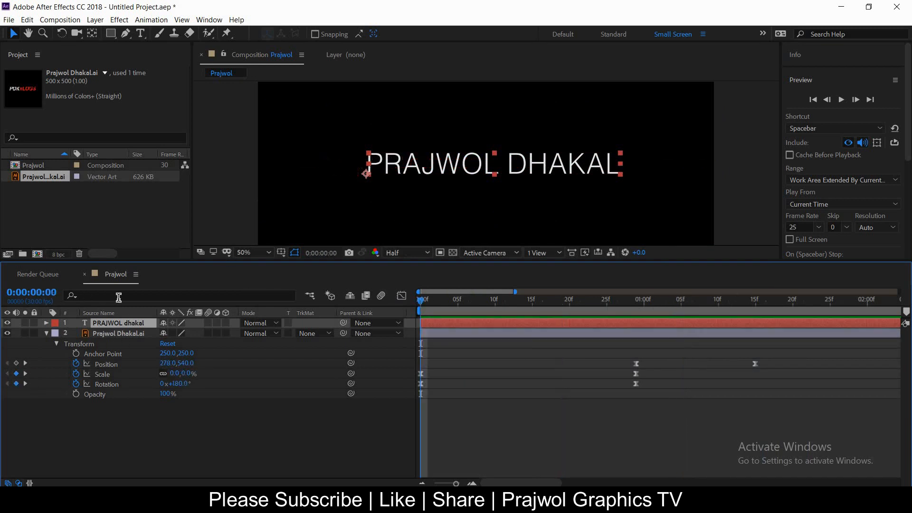
click(113, 36)
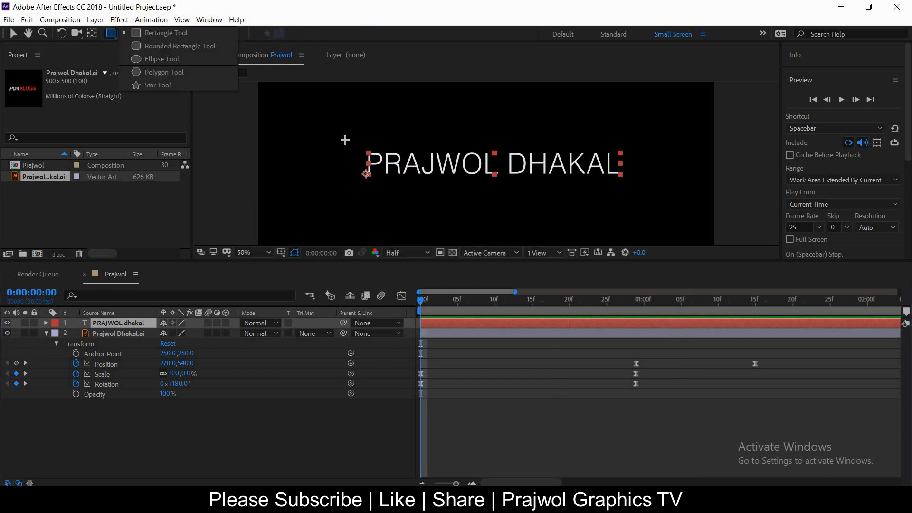
mouse_move(345, 140)
mouse_down()
mouse_move(356, 177)
mouse_move(405, 199)
mouse_move(366, 199)
mouse_move(378, 188)
mouse_move(367, 190)
mouse_up()
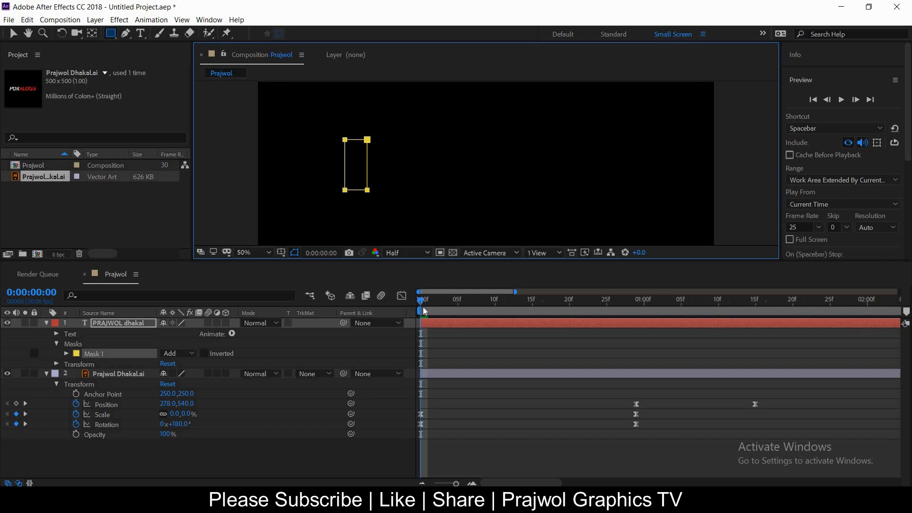
- Start keyframing the Mask Path of the text layer's mask at 0:00:00:29, in line with the logo's first Position keyframe
click(67, 354)
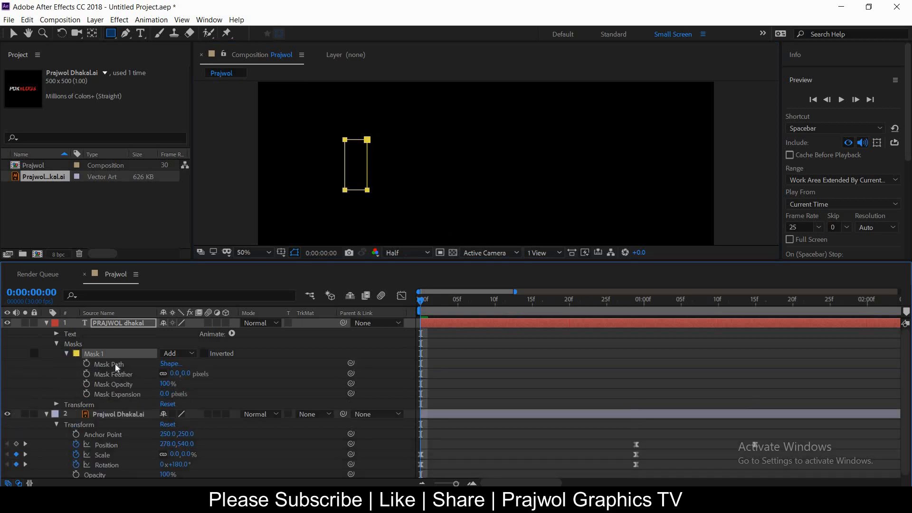
click(116, 366)
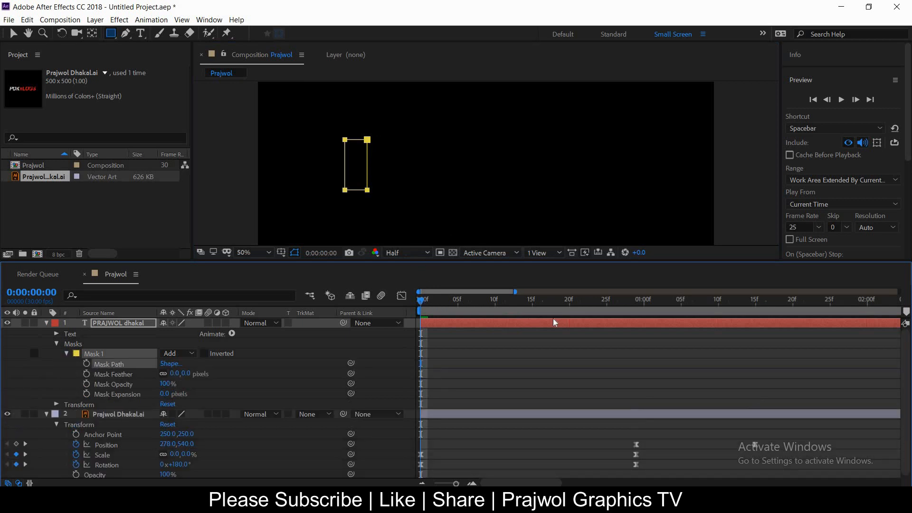
drag(420, 323, 637, 325)
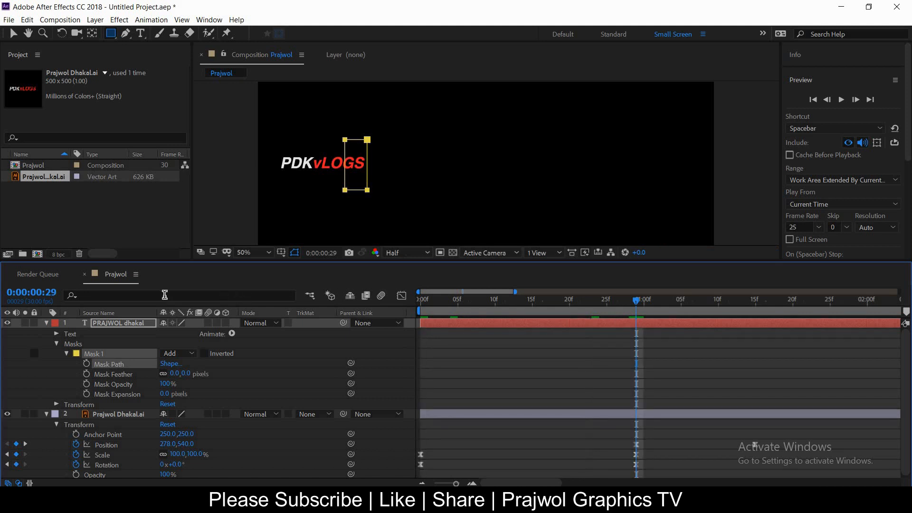
click(87, 364)
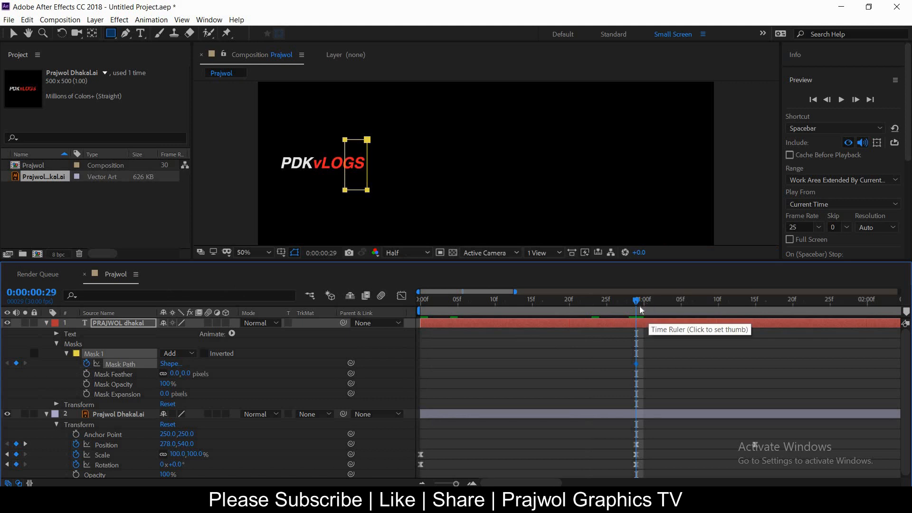
- Stretch the mask's right edge to the end of the name at 0:00:01:15 to keyframe the full text reveal
drag(637, 300, 756, 326)
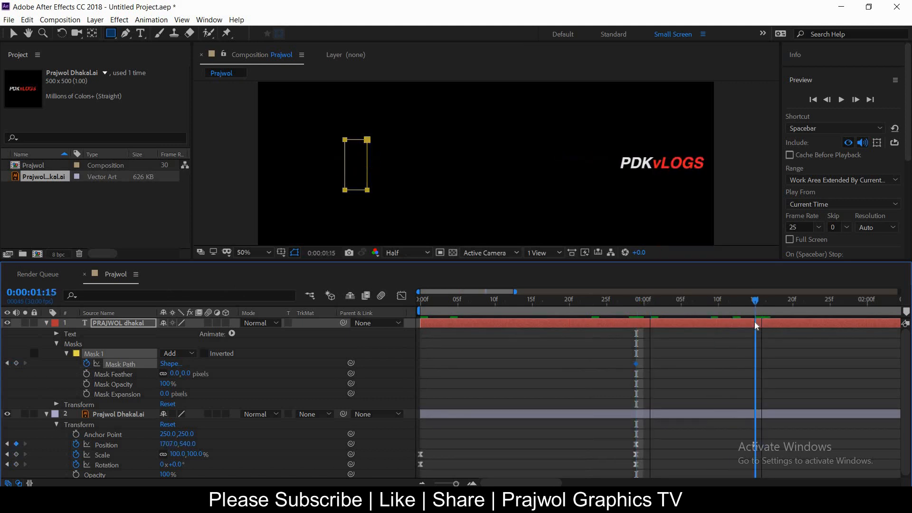
click(13, 34)
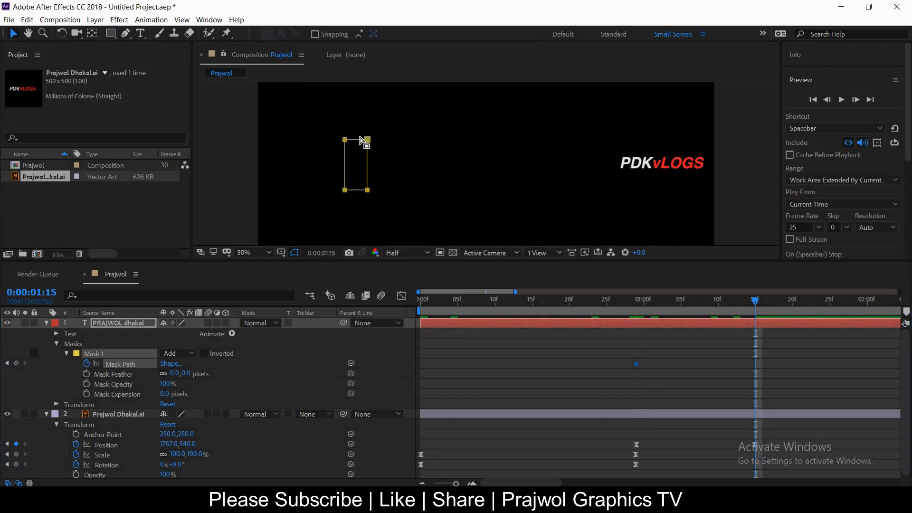
click(369, 163)
click(368, 190)
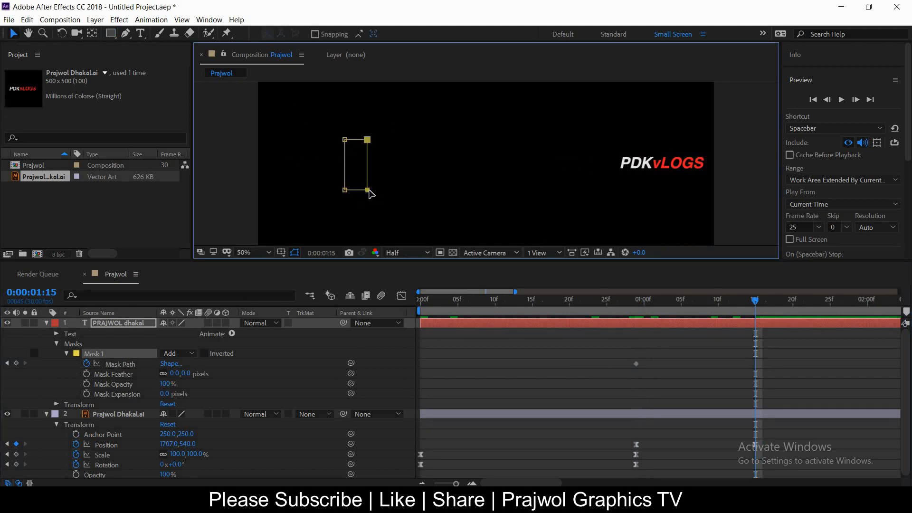
drag(370, 192, 624, 189)
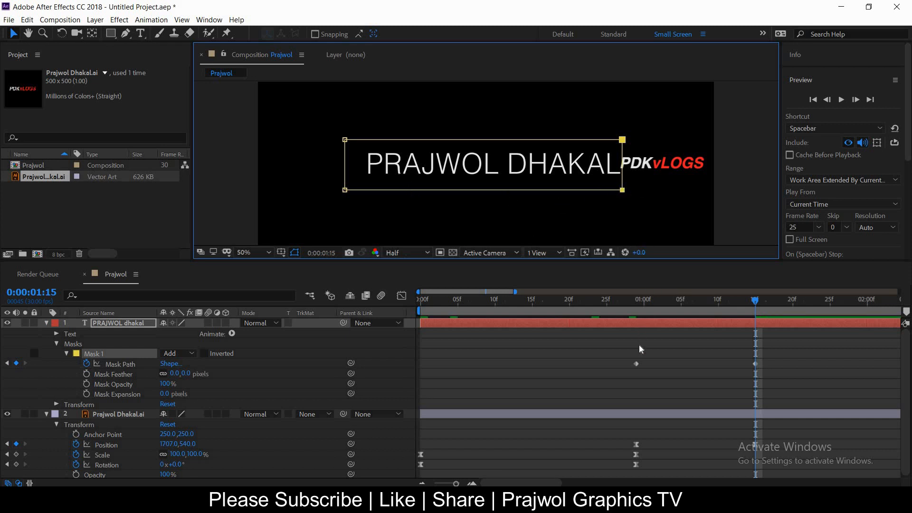
- Apply Easy Ease to both Mask Path keyframes and preview the text reveal from the start, checking it against the moving logo
click(637, 364)
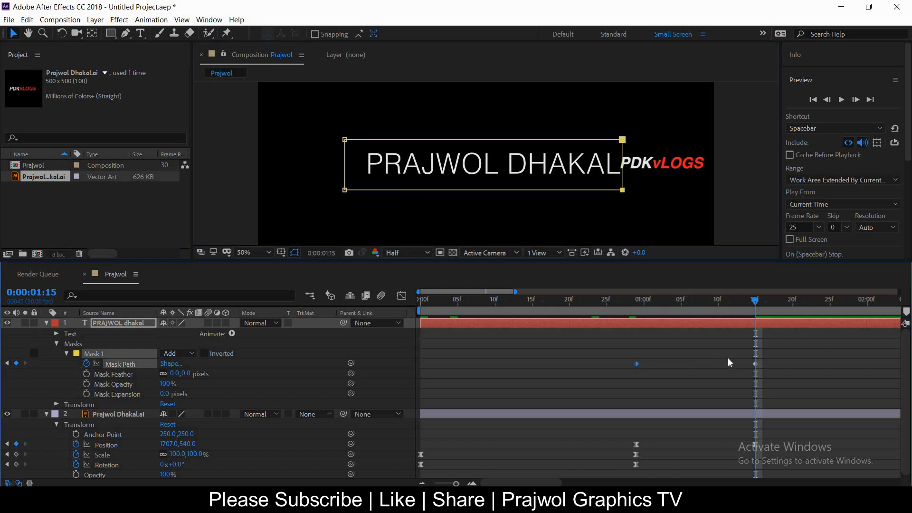
right_click(756, 365)
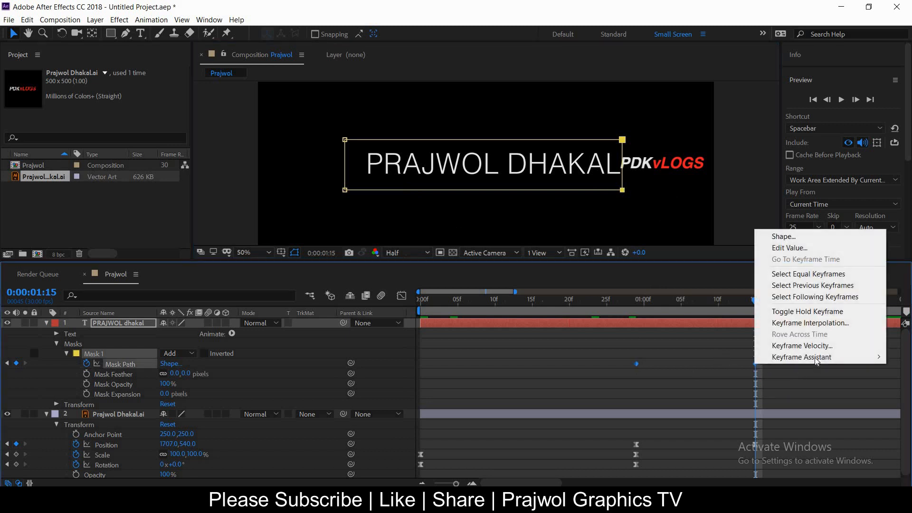
mouse_move(816, 361)
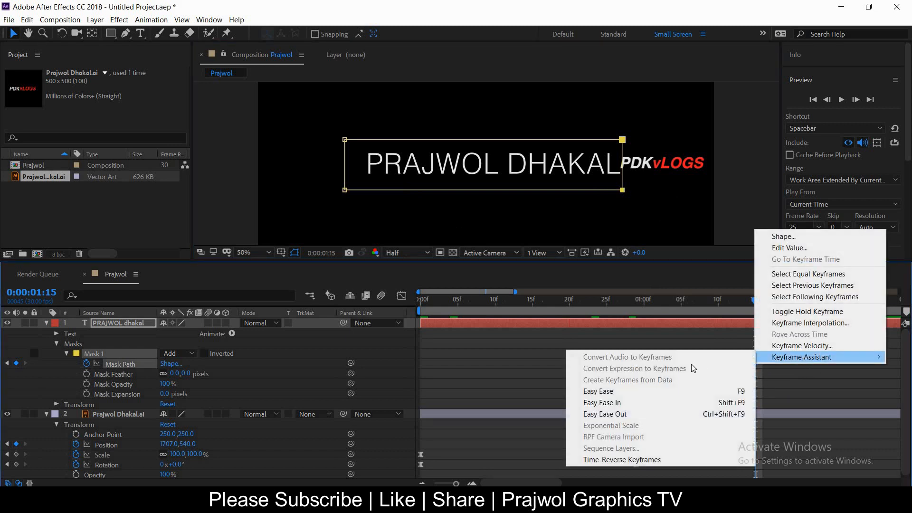
click(601, 392)
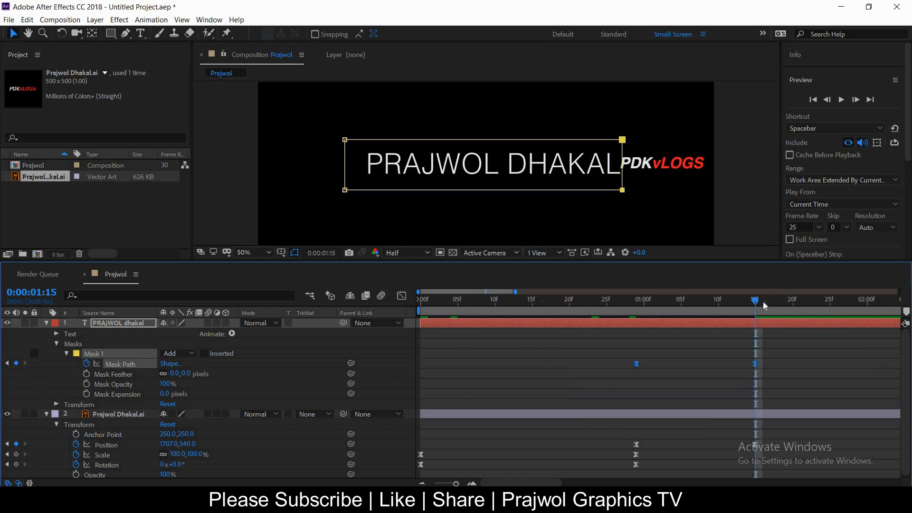
key(Home)
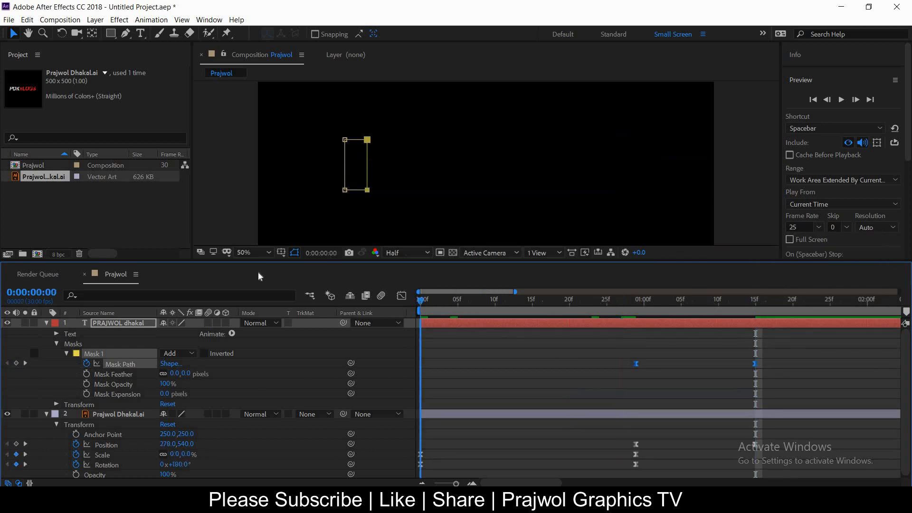
key(space)
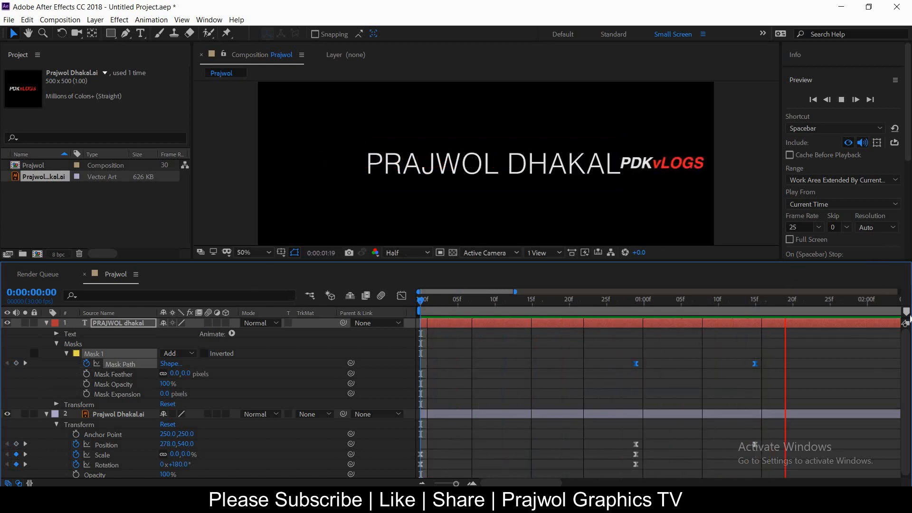
click(852, 324)
drag(709, 311, 690, 312)
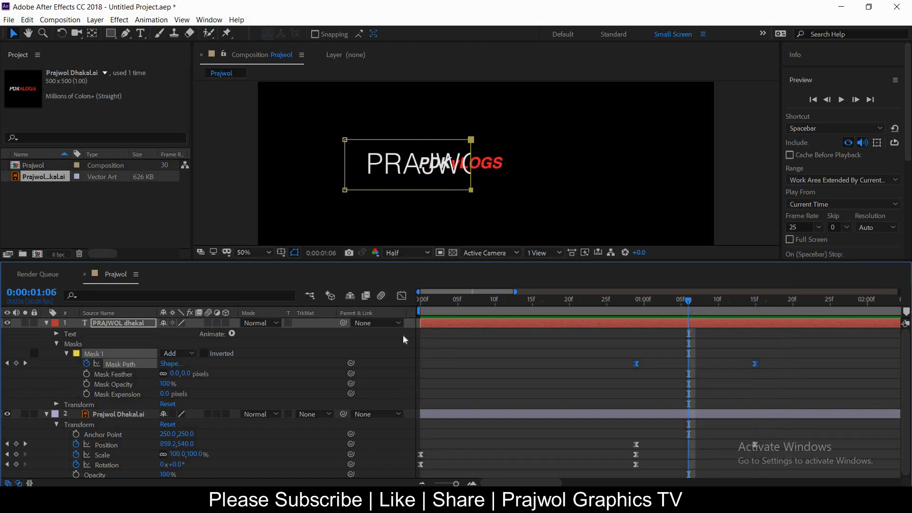
- Raise the incoming ease influence of the last Mask Path keyframe to about 50% in the Graph Editor, and replay the animation from the start
click(402, 297)
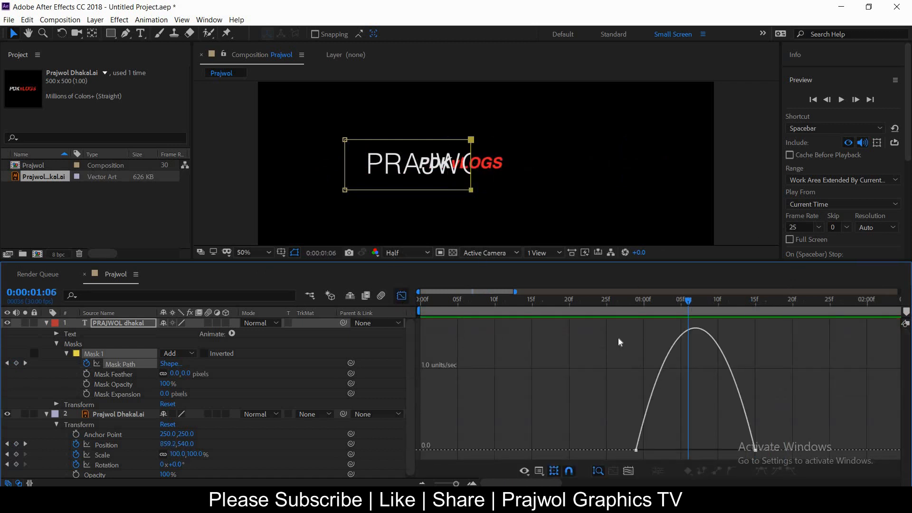
click(756, 450)
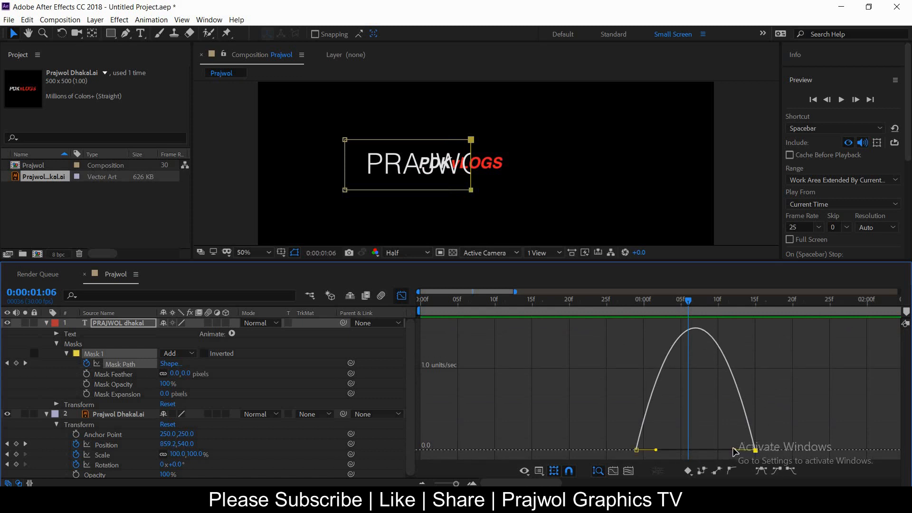
drag(734, 452, 690, 446)
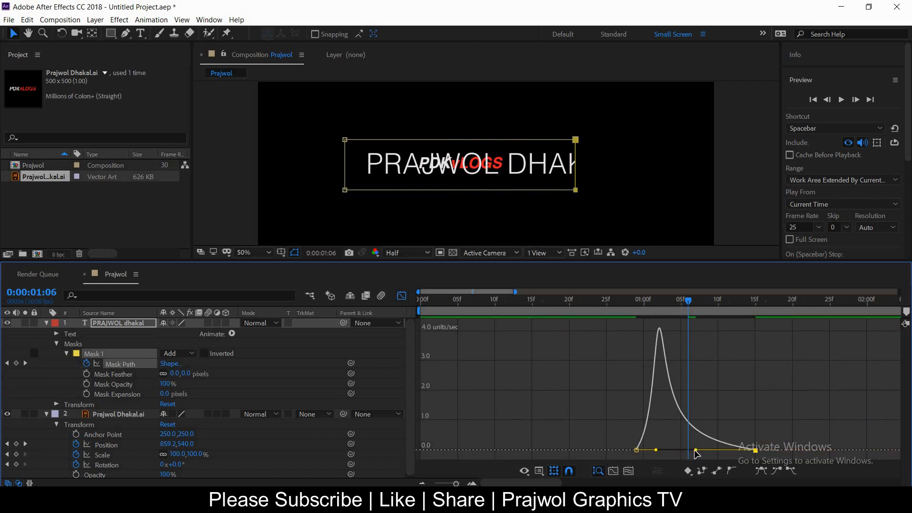
drag(690, 452, 691, 455)
drag(447, 277, 286, 240)
key(space)
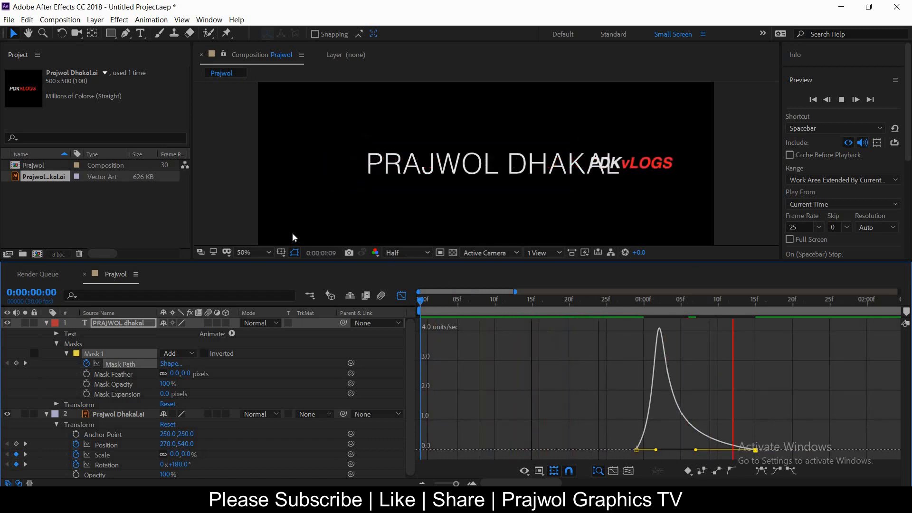
- Replay the animation several times from the start, checking the eased logo slide against the masked name reveal
key(space)
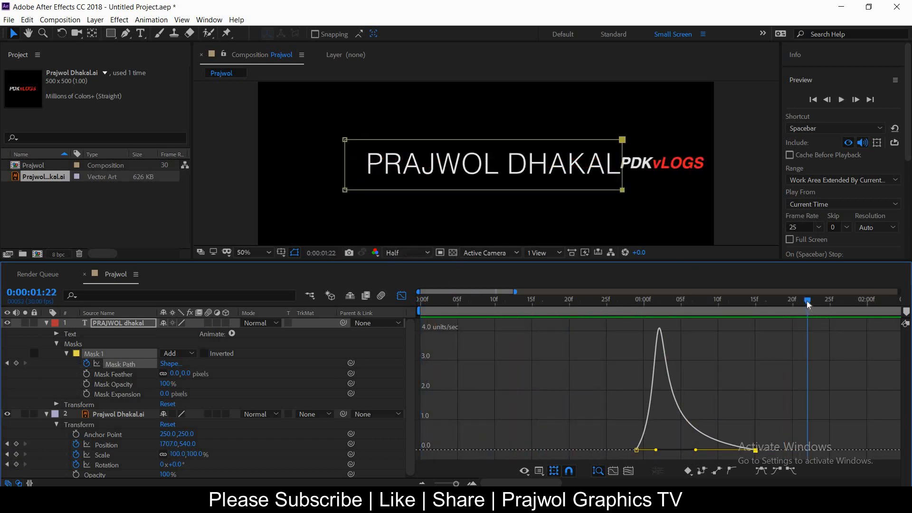
key(space)
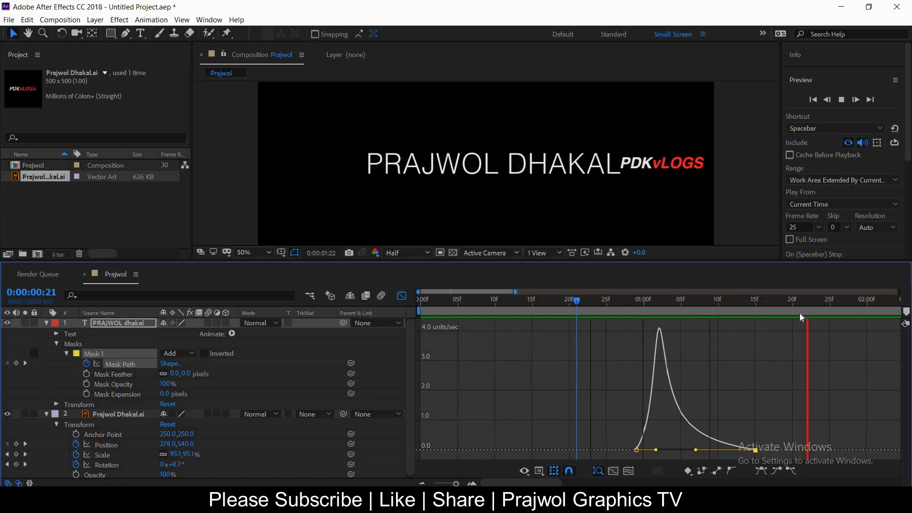
key(space)
drag(686, 310, 279, 271)
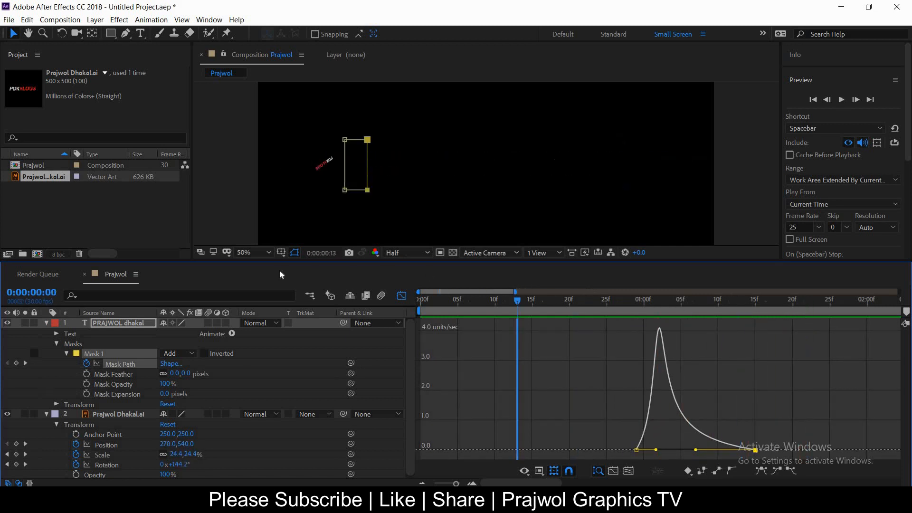
key(space)
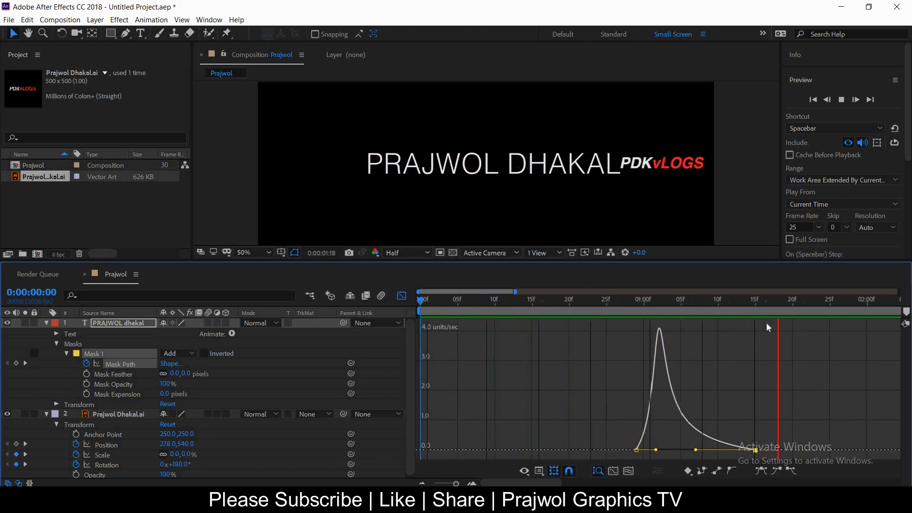
key(space)
key(space)
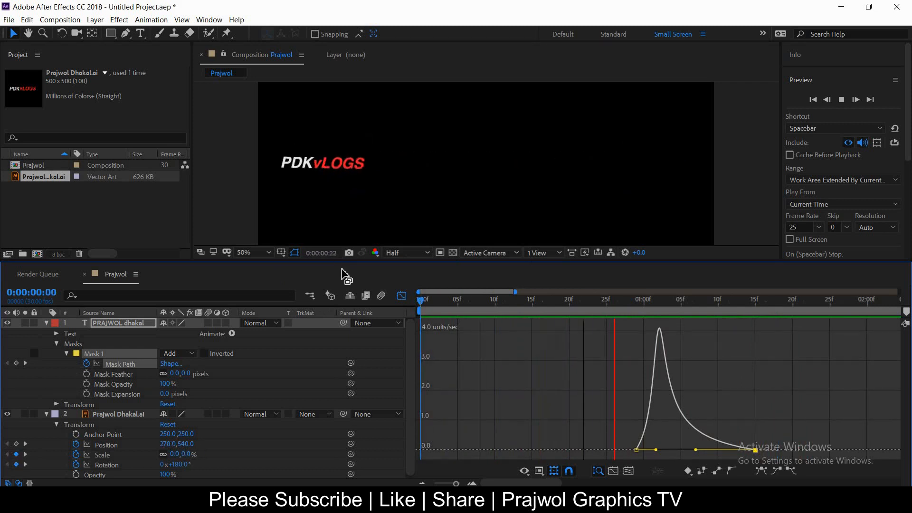
key(space)
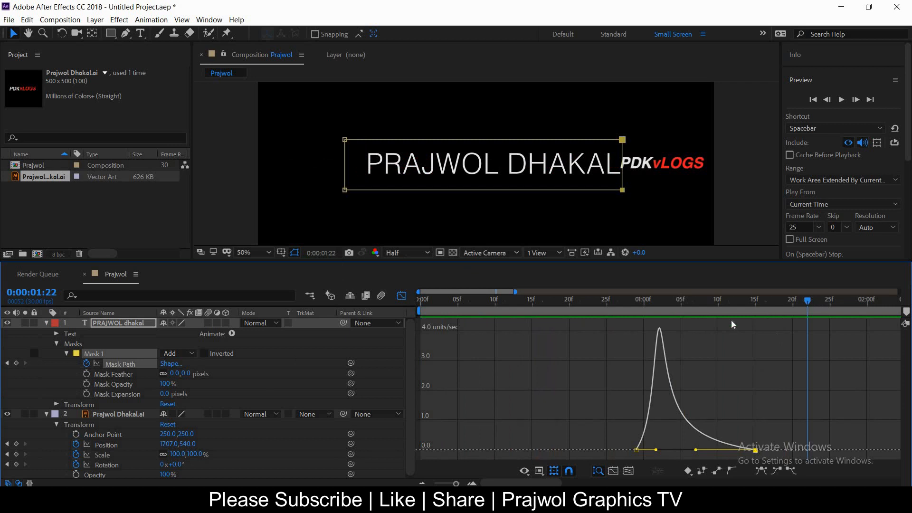
key(space)
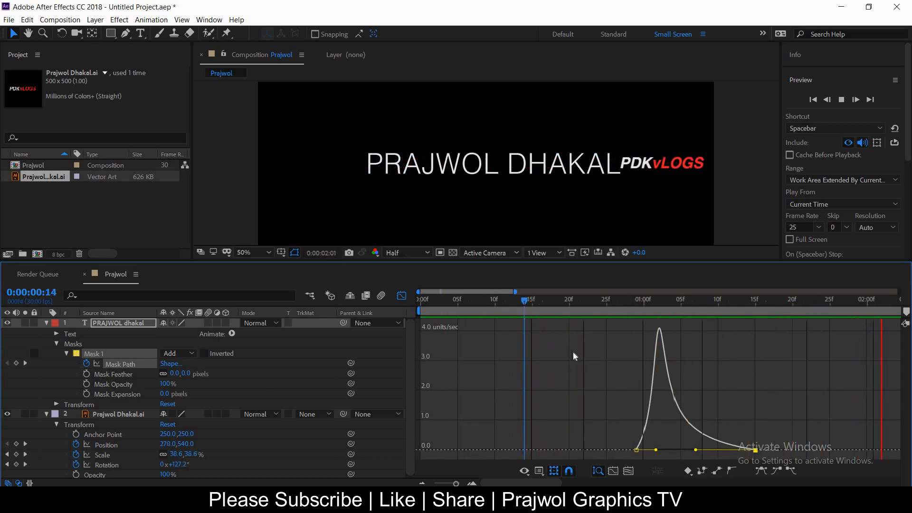
key(space)
- Close the Graph Editor and collapse the open properties of both the name text layer and the logo layer
click(402, 296)
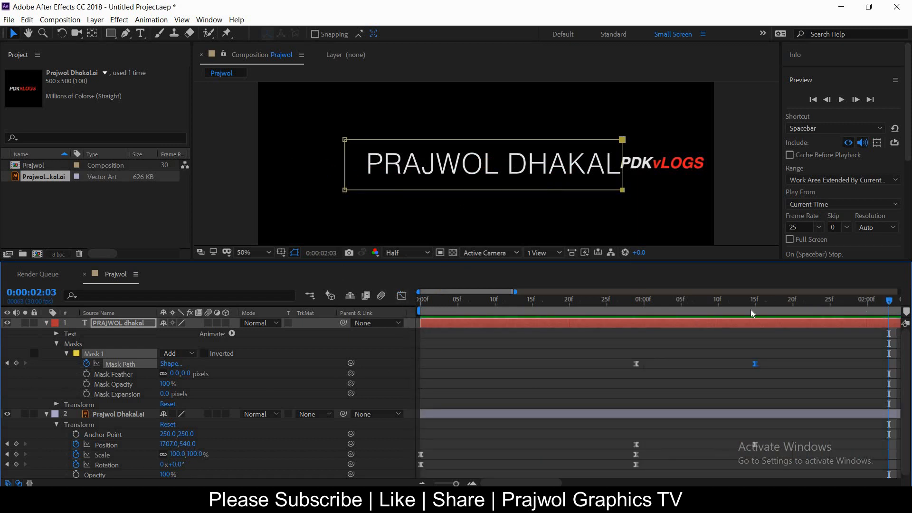
drag(889, 300, 488, 306)
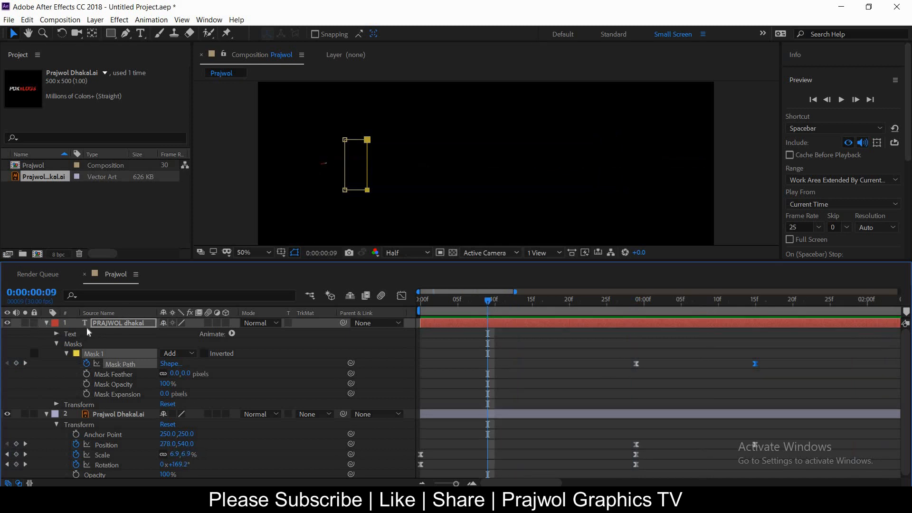
key(m)
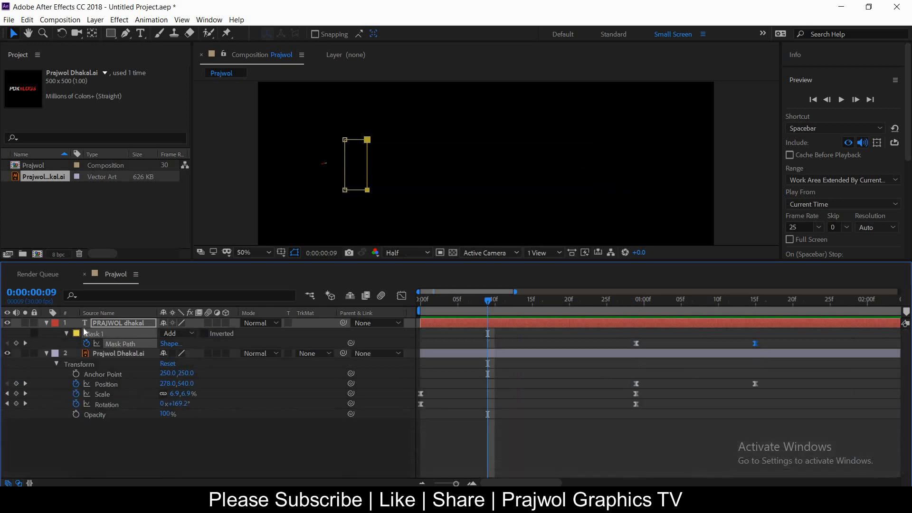
key(m)
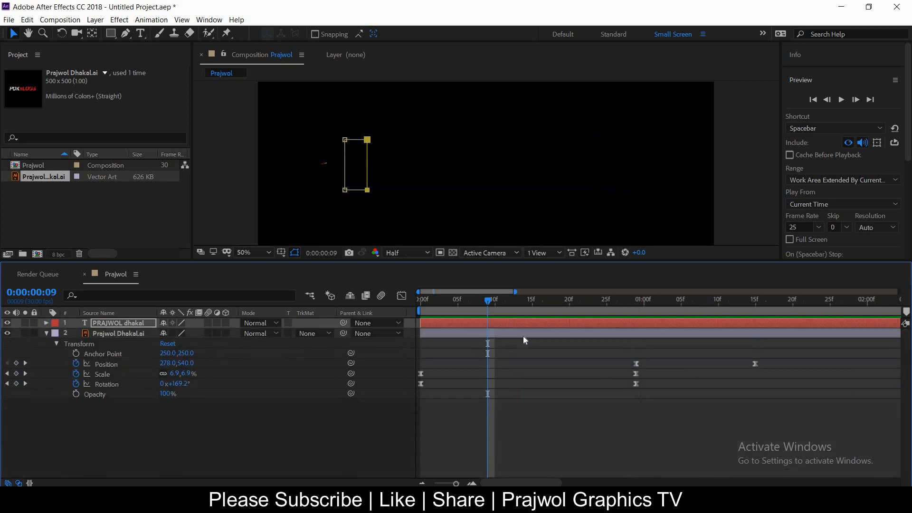
click(523, 332)
key(u)
key(u)
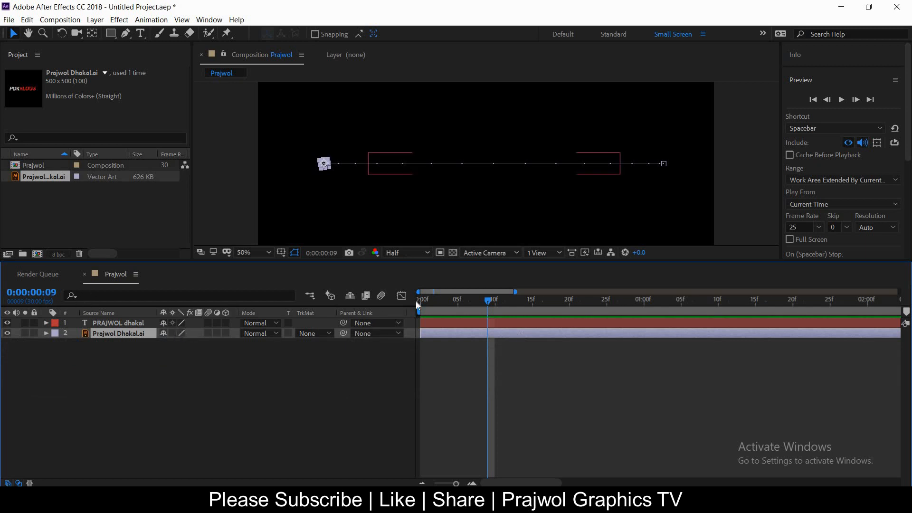
- Turn on continuous rasterization for the logo layer and replay the animation from the start to check its sharpness
click(449, 308)
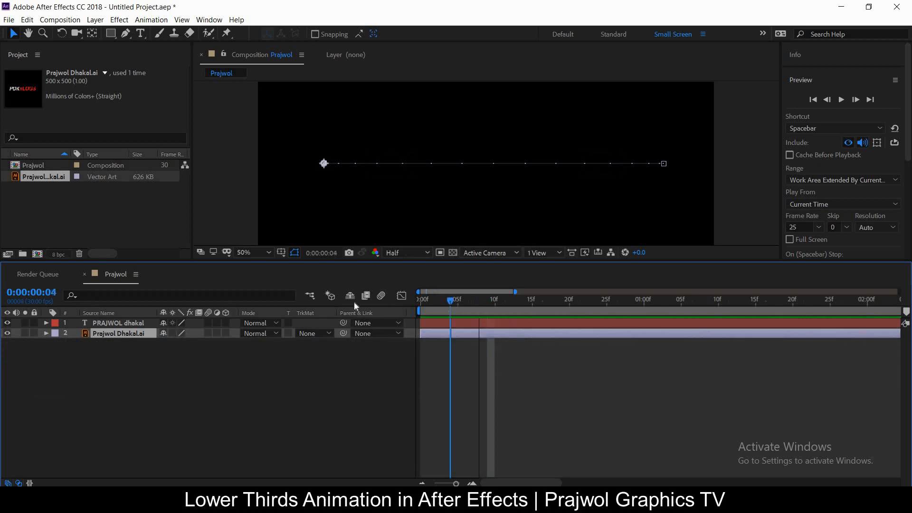
click(172, 332)
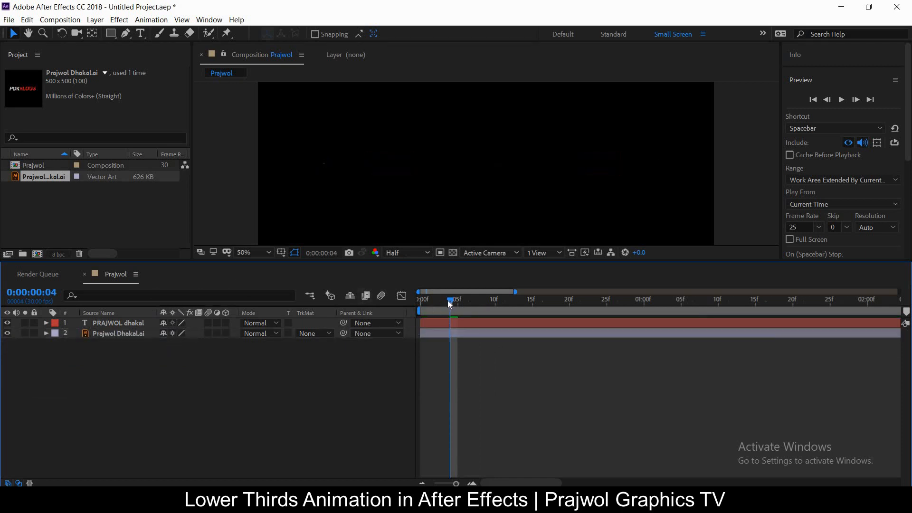
drag(447, 300, 411, 306)
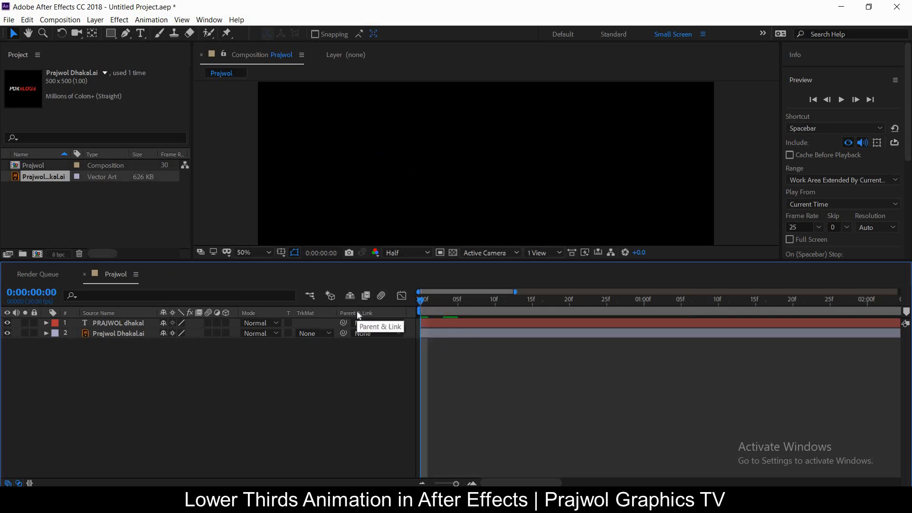
key(space)
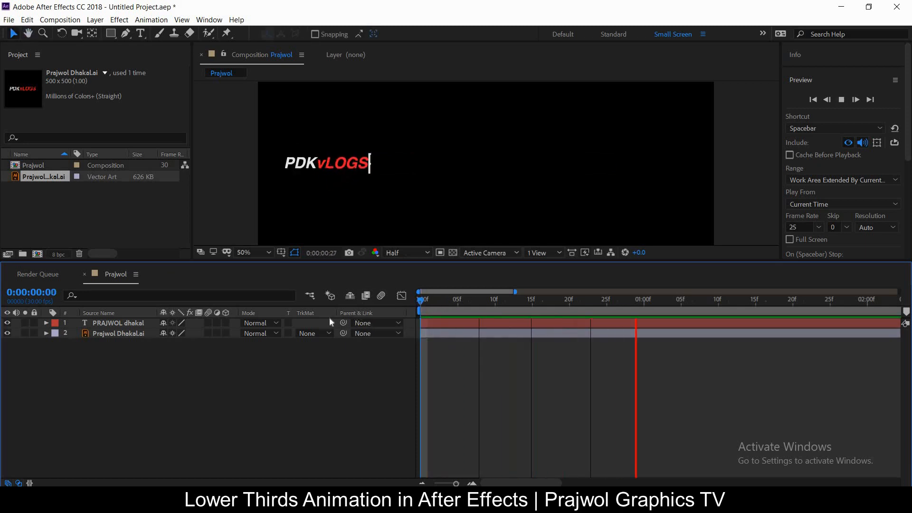
key(space)
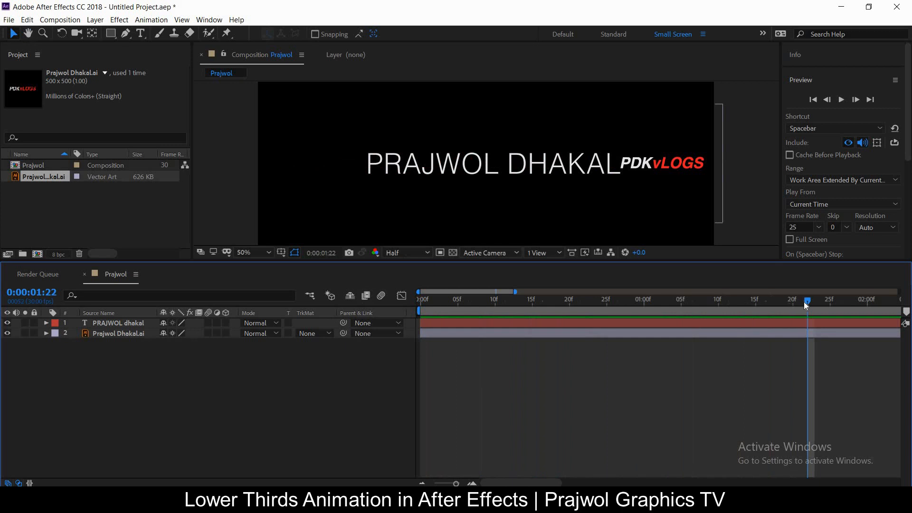
drag(806, 302, 282, 256)
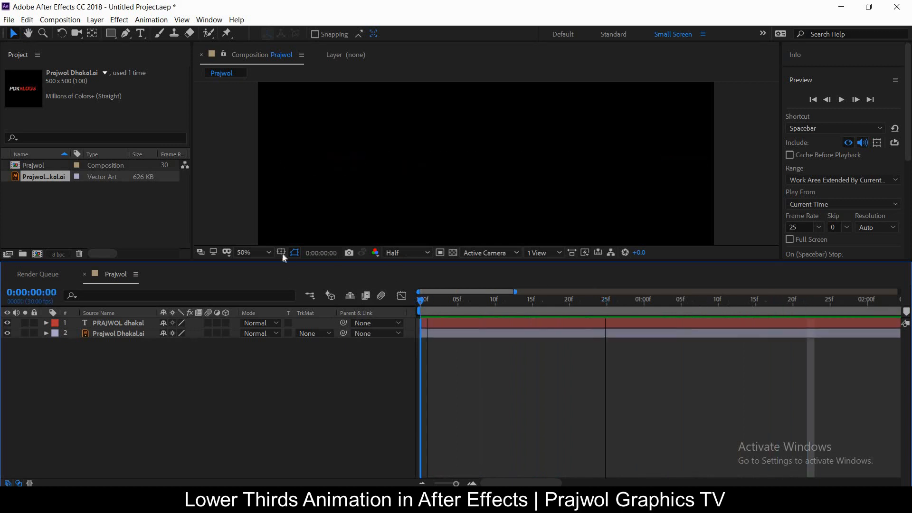
key(space)
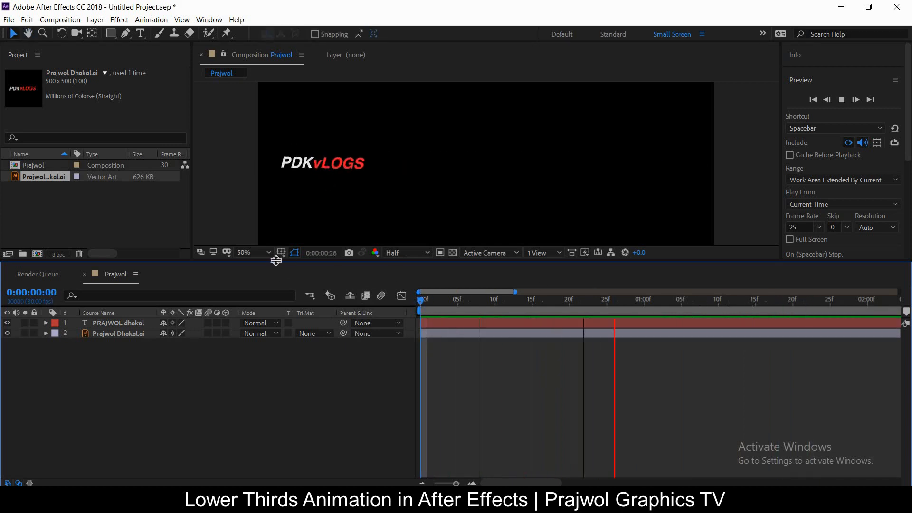
key(space)
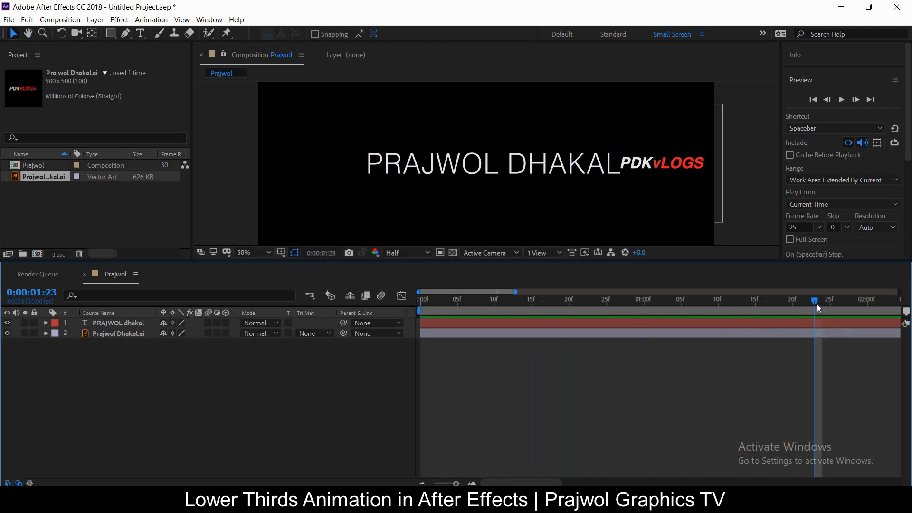
- Trim the ends of both the name text layer and the logo layer to 0:00:01:15
drag(817, 303, 756, 294)
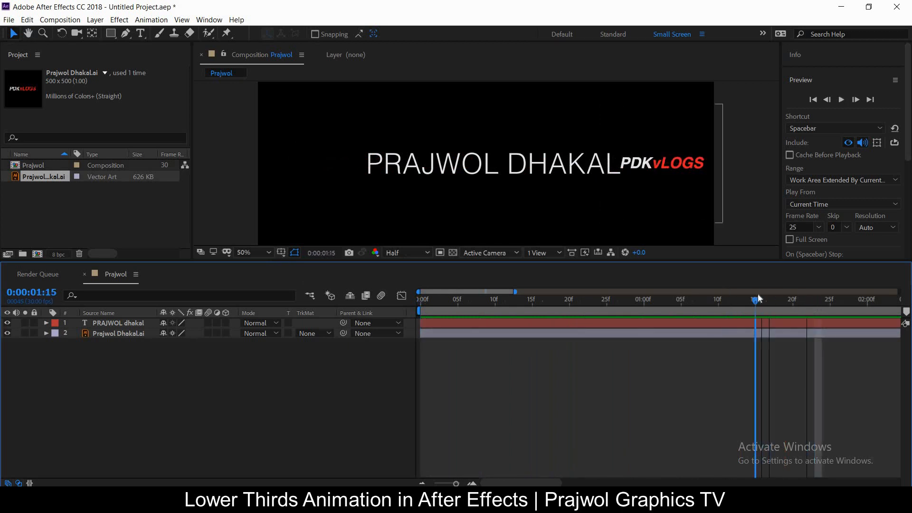
click(460, 334)
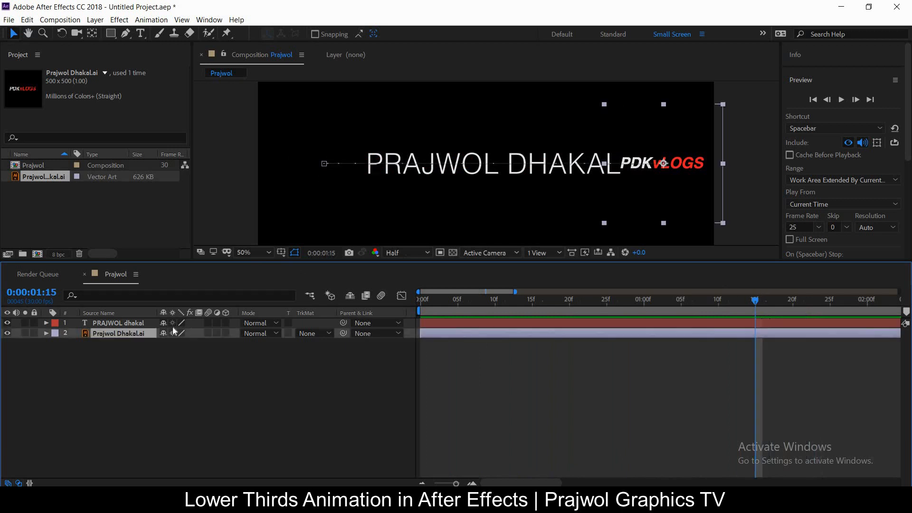
shift+click(122, 323)
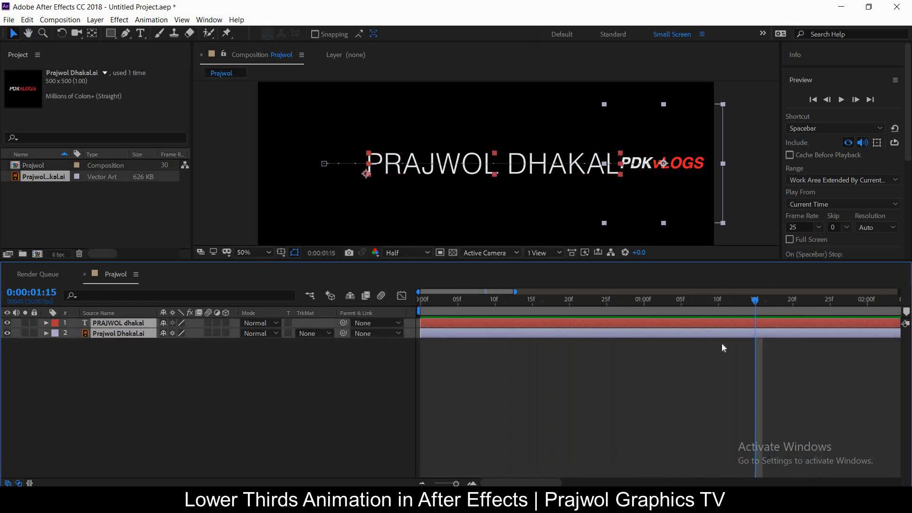
key(alt+bracketright)
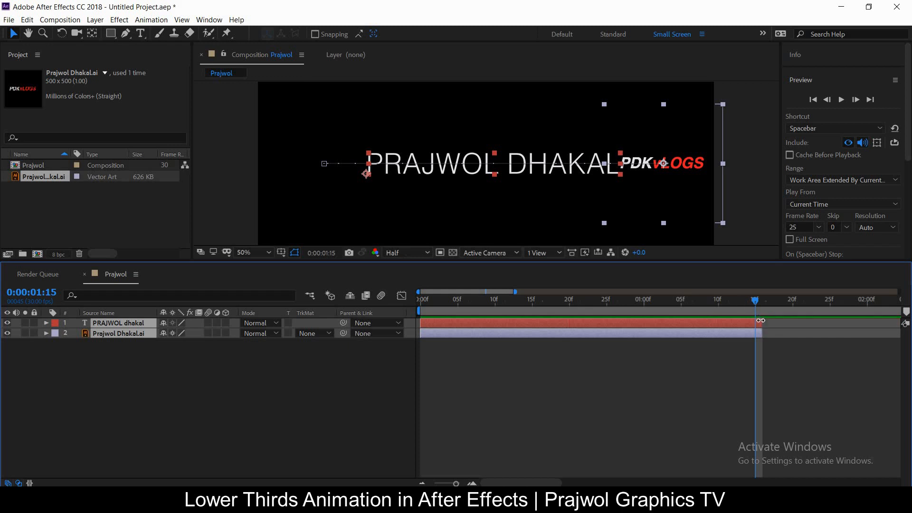
drag(758, 321, 255, 267)
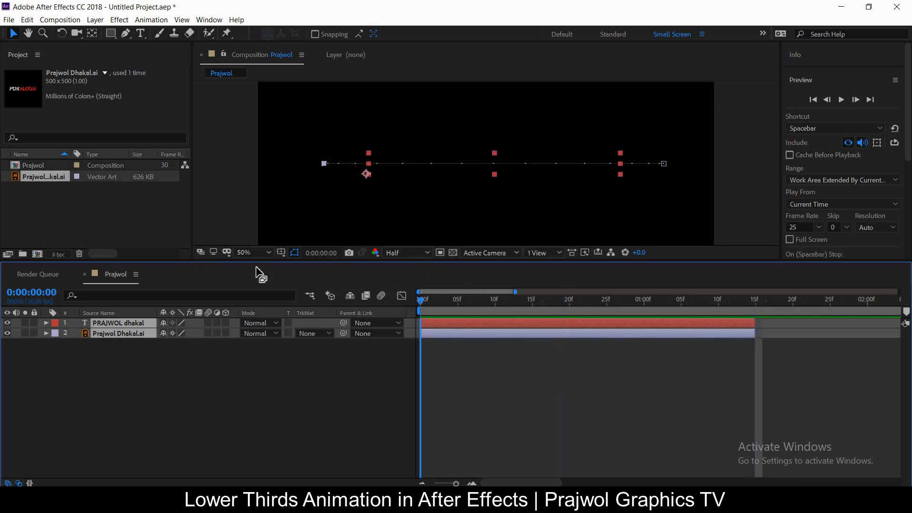
- Preview the trimmed animation repeatedly from the start, examining how it plays up to and past the layers' end
key(space)
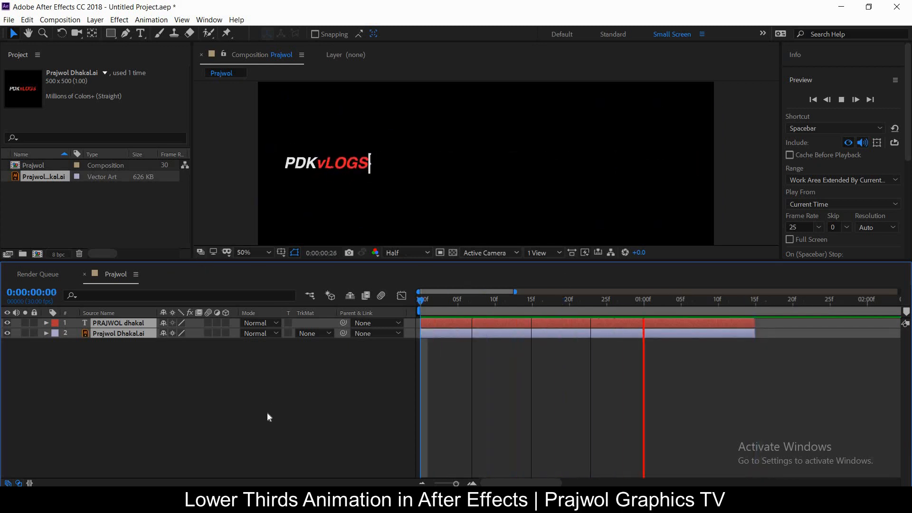
key(space)
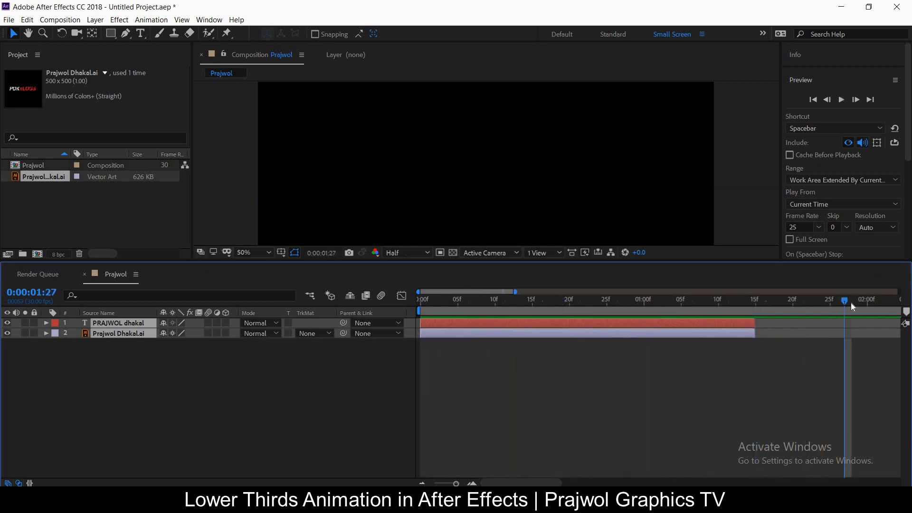
drag(846, 301, 221, 256)
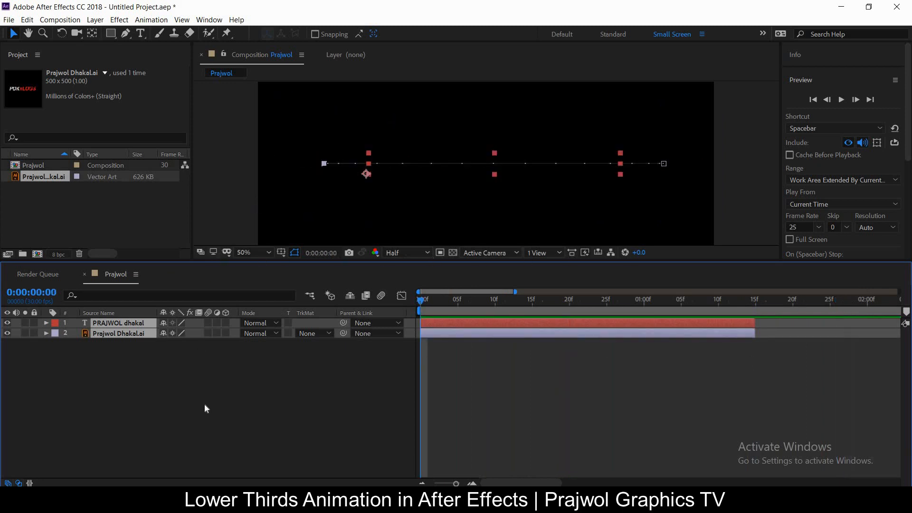
key(space)
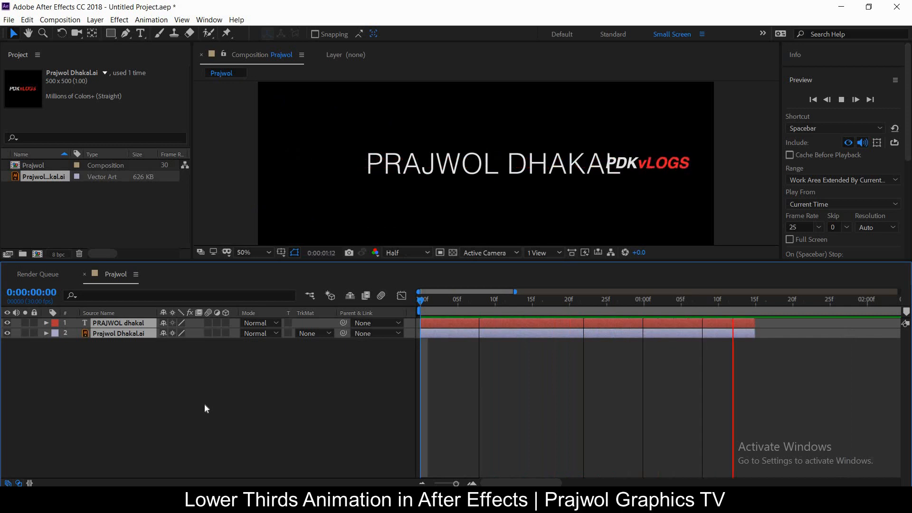
key(space)
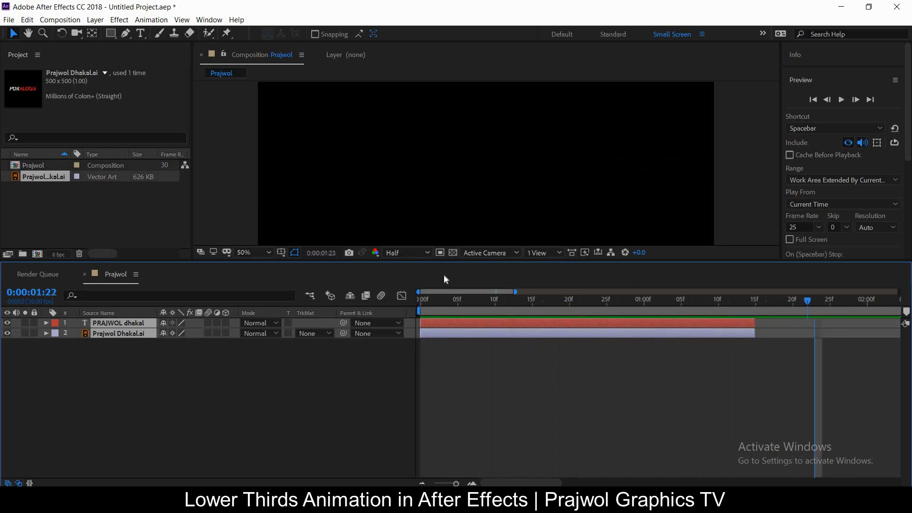
key(Home)
key(space)
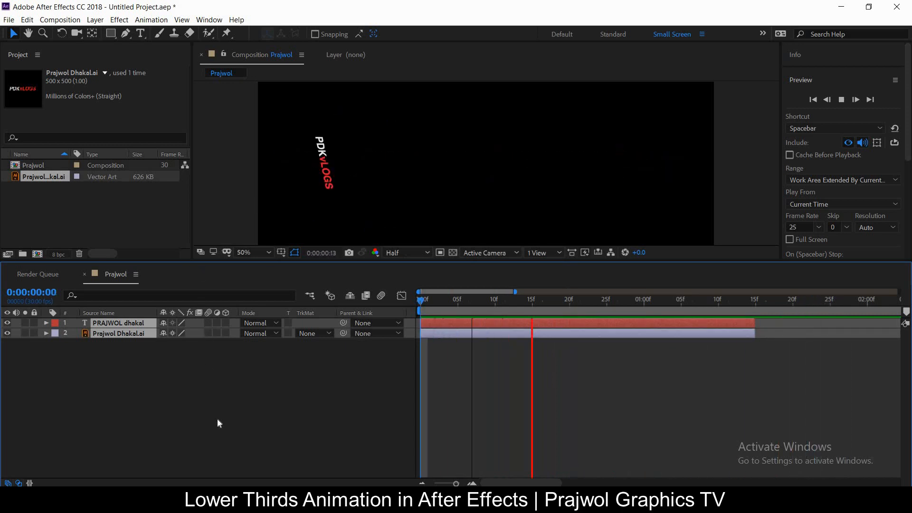
key(space)
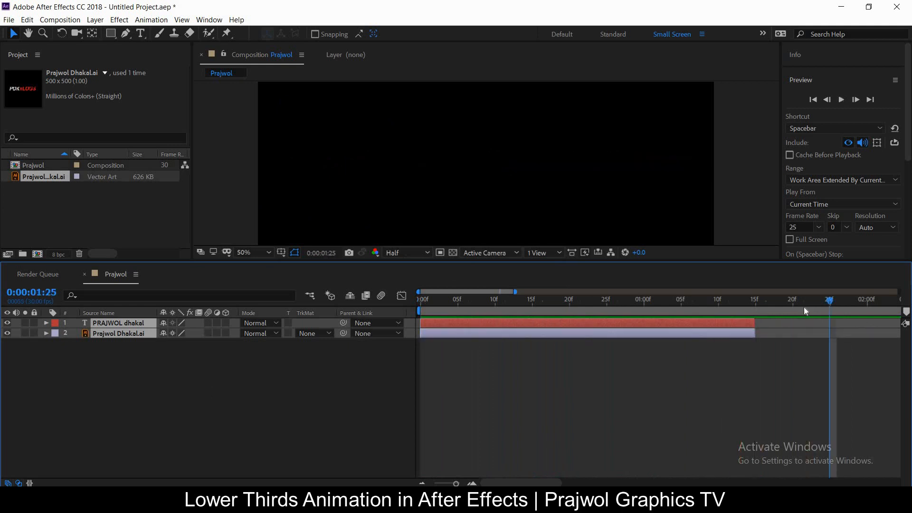
key(space)
key(Home)
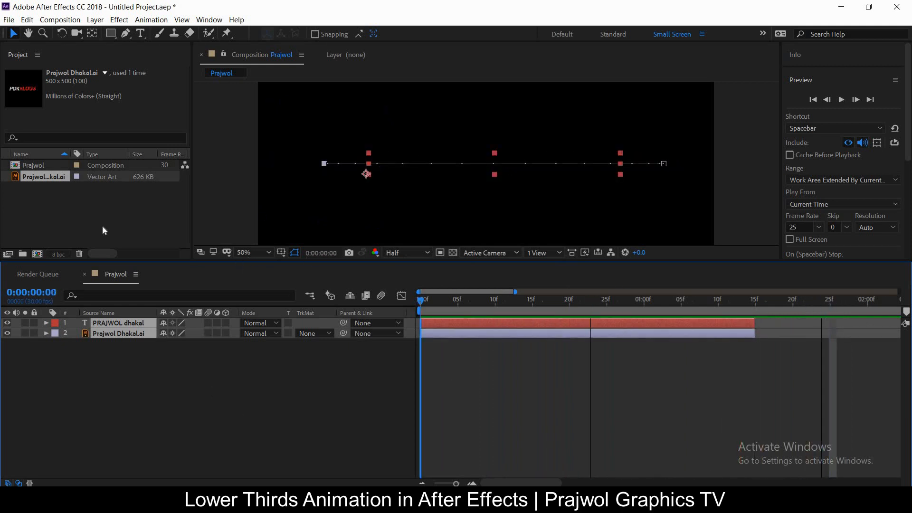
key(space)
key(space)
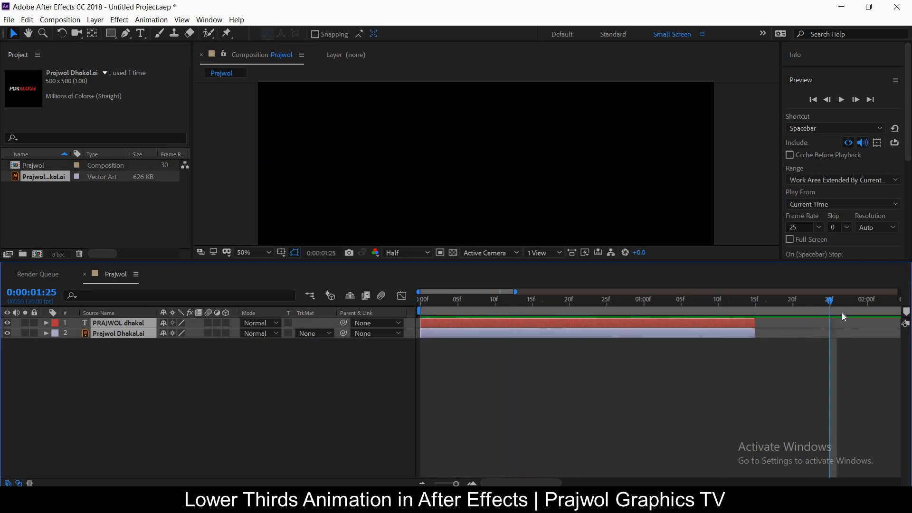
click(479, 299)
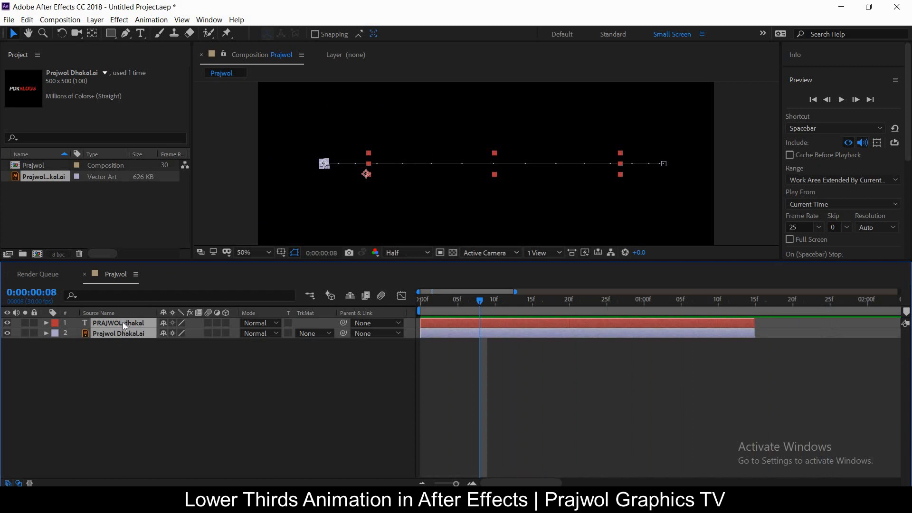
- Pre-compose the name text and logo layers into a composition named LT-Lower Thirds, moving all attributes into it
key(ctrl+shift+c)
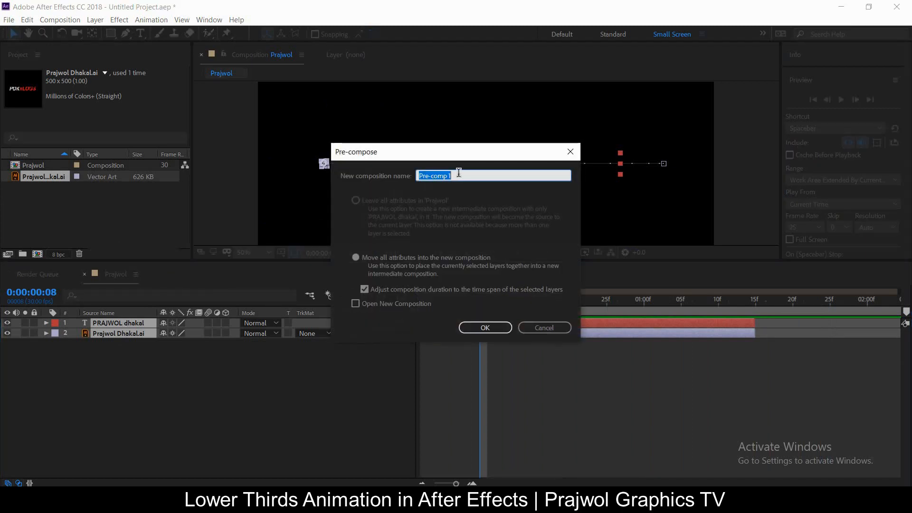
key(BackSpace)
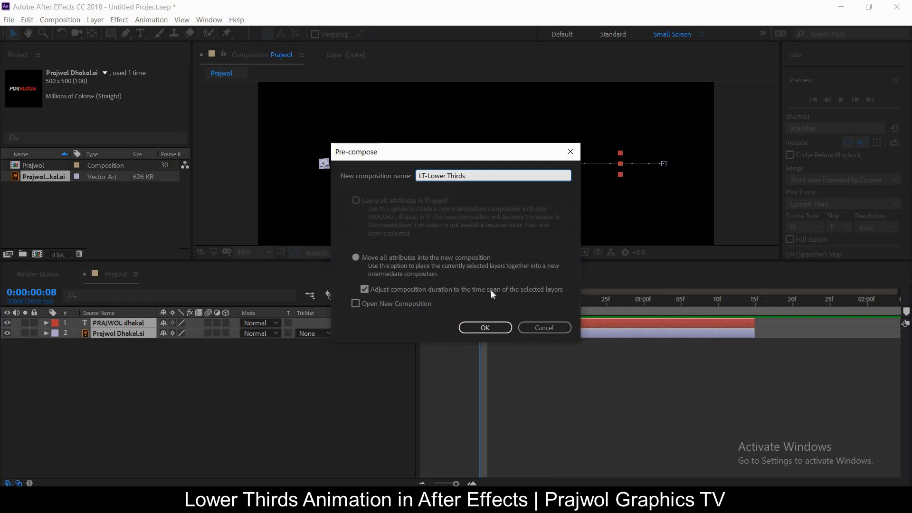
click(485, 327)
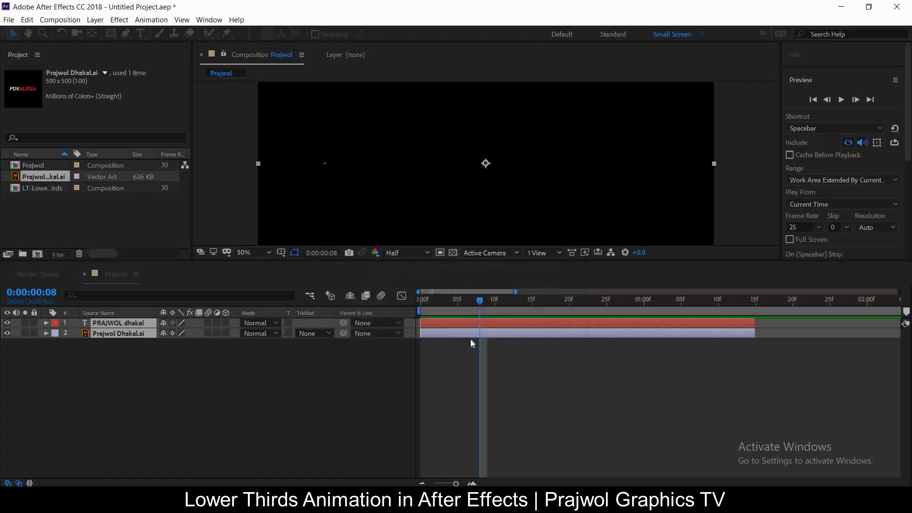
- Duplicate the LT-Lower Thirds layer, start the copy at 0:00:01:15 where the original ends, and preview the sequence
key(Home)
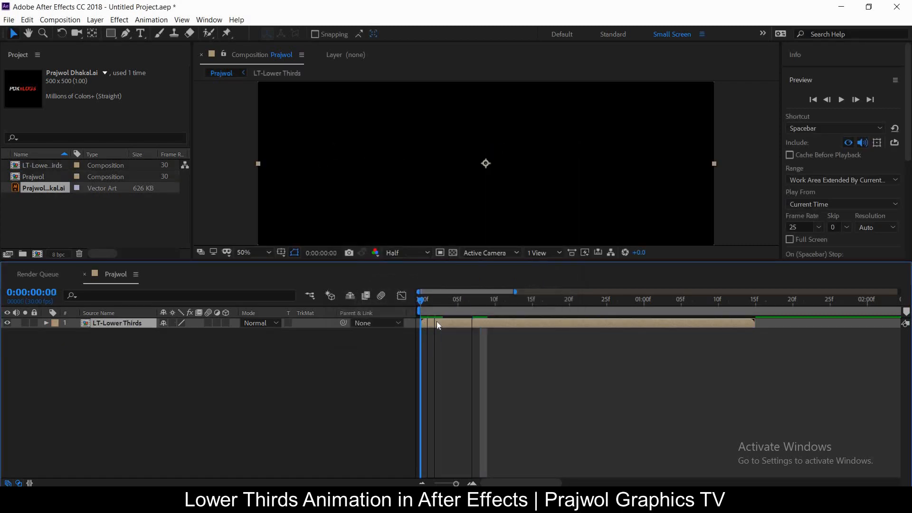
key(ctrl+d)
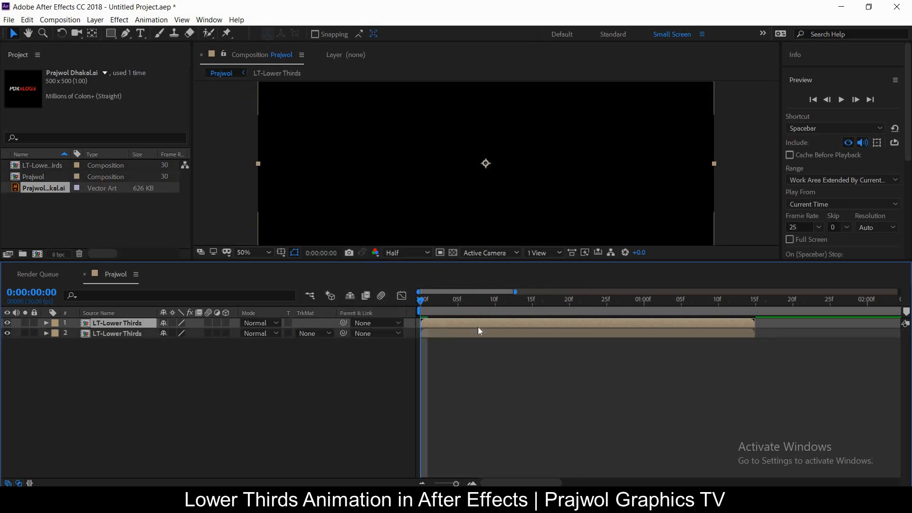
drag(453, 323, 786, 330)
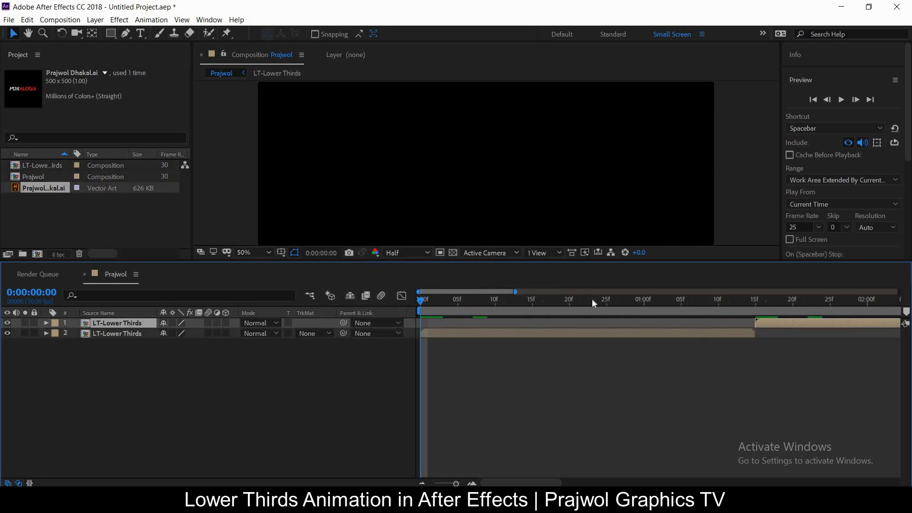
key(space)
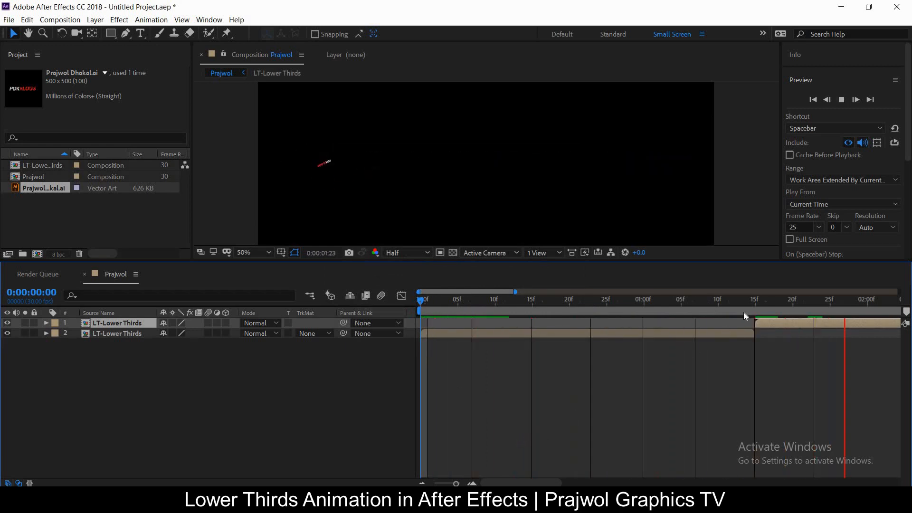
- Time-reverse the second LT-Lower Thirds clip and play the composition from the start to check the exit animation
right_click(768, 326)
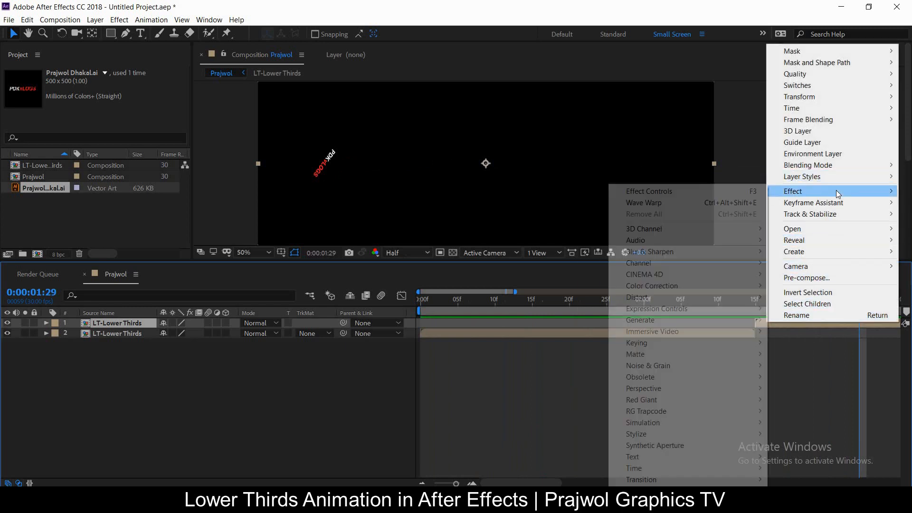
mouse_move(808, 111)
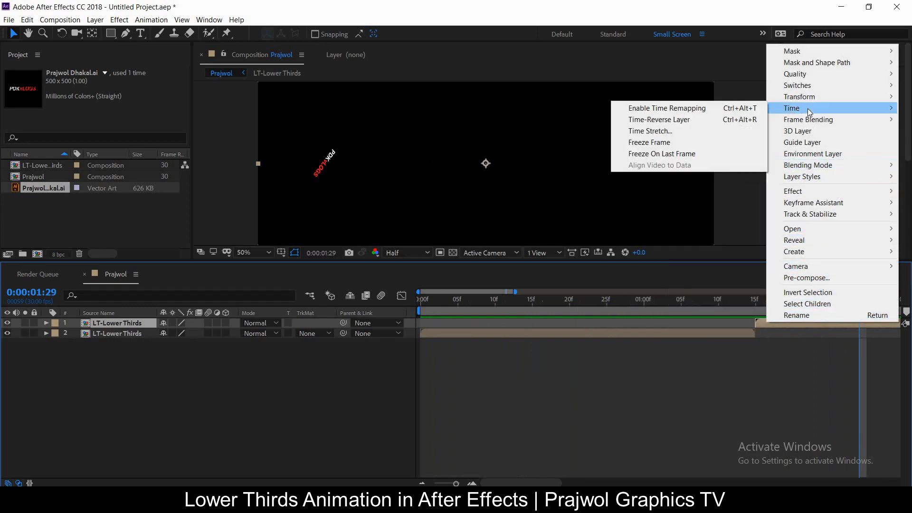
click(680, 121)
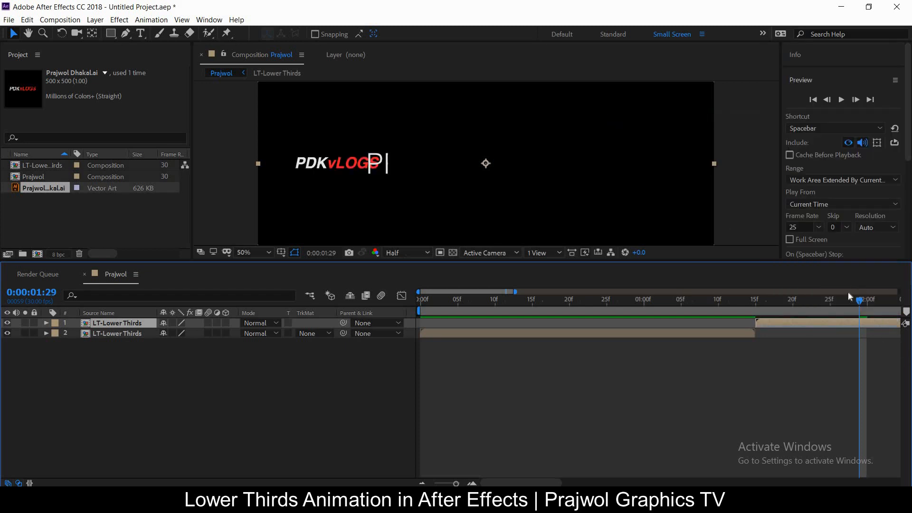
drag(859, 303, 166, 434)
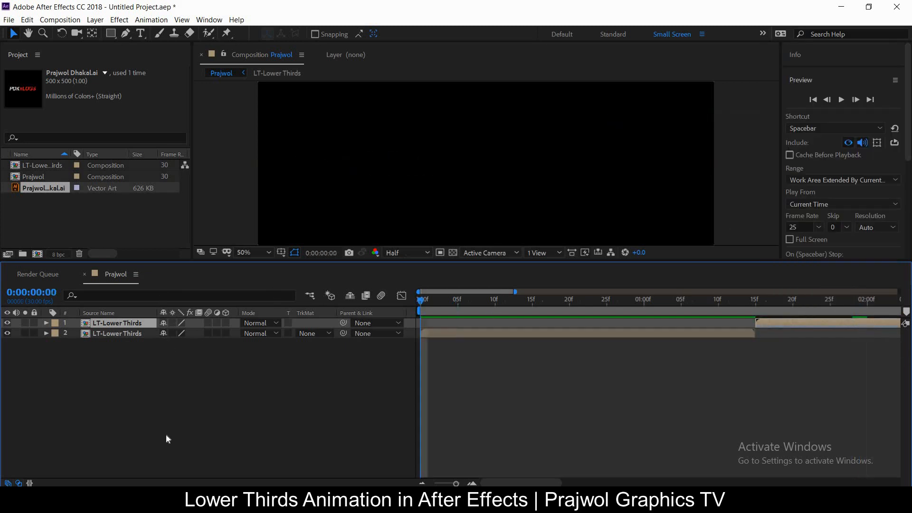
key(space)
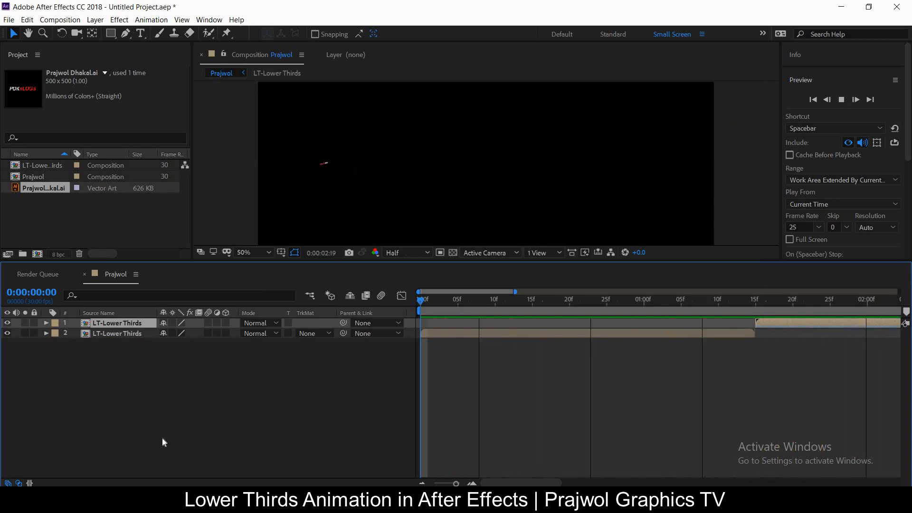
key(space)
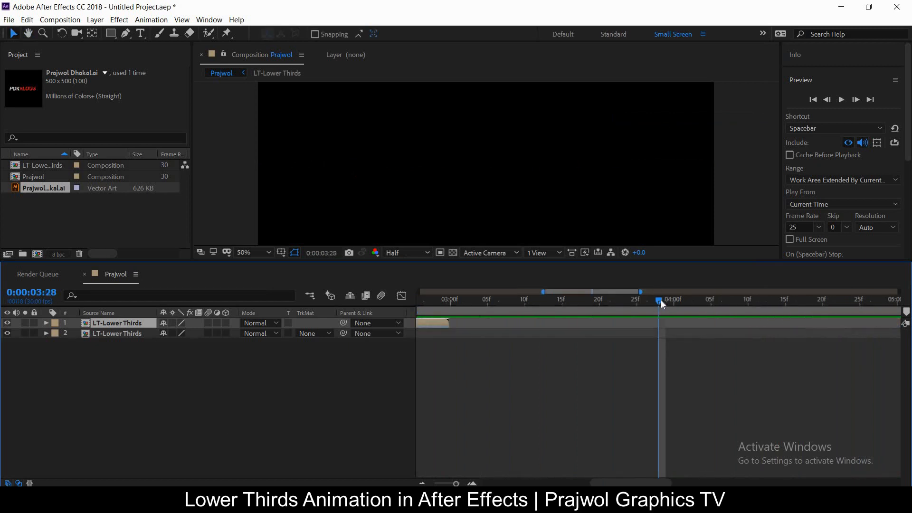
- End the work area at 0:00:03:00, where the reversed clip finishes, and preview from the start
drag(660, 300, 448, 312)
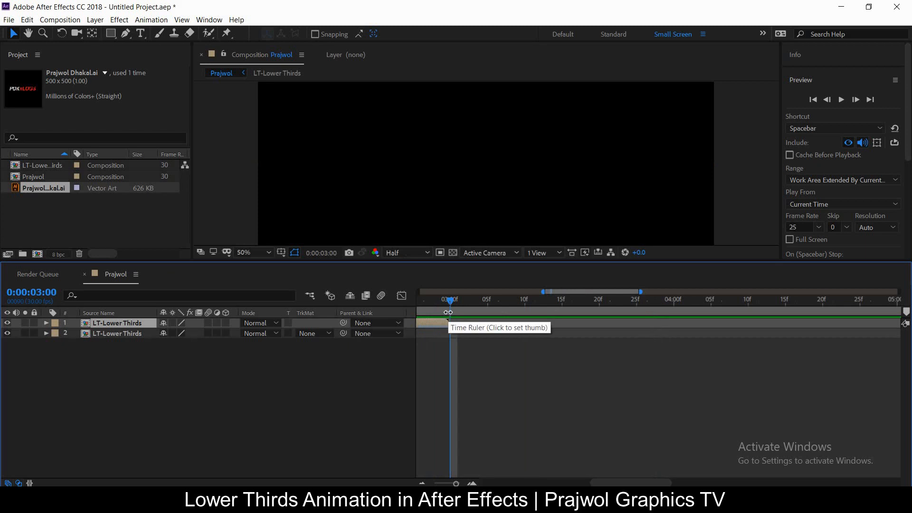
key(n)
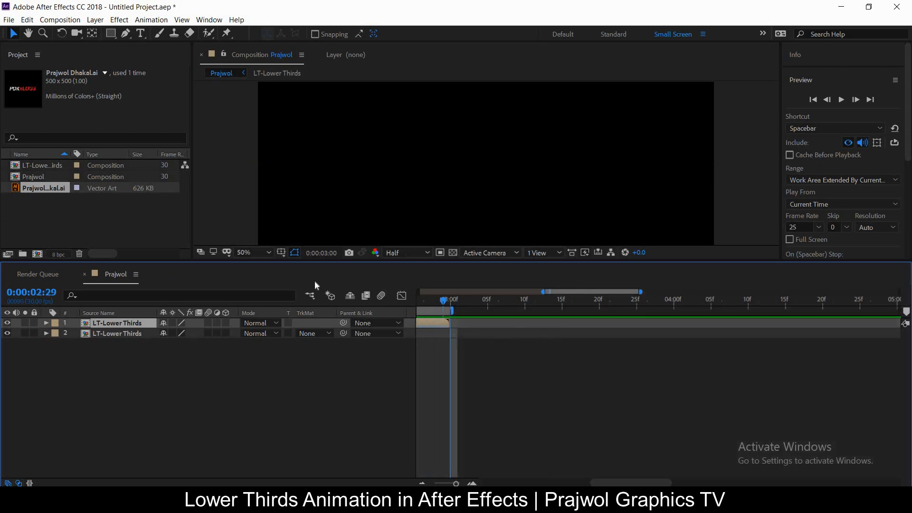
drag(315, 281, 163, 296)
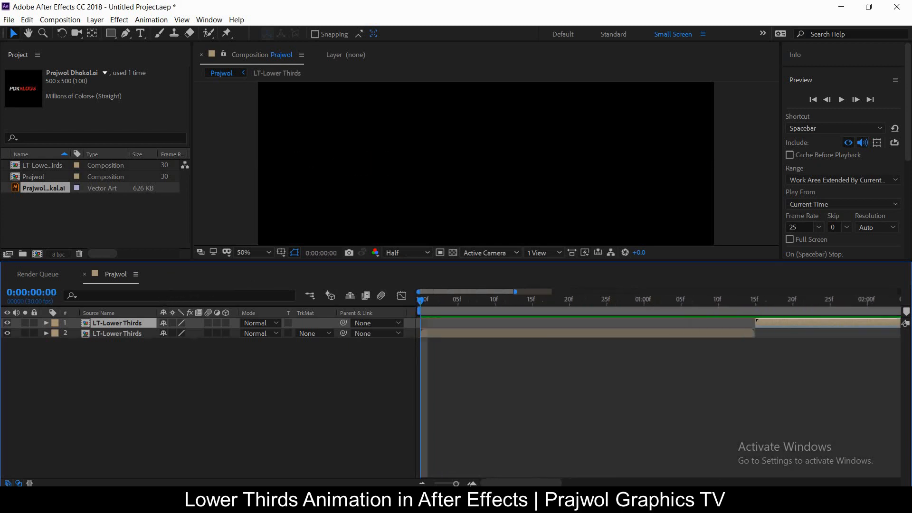
key(space)
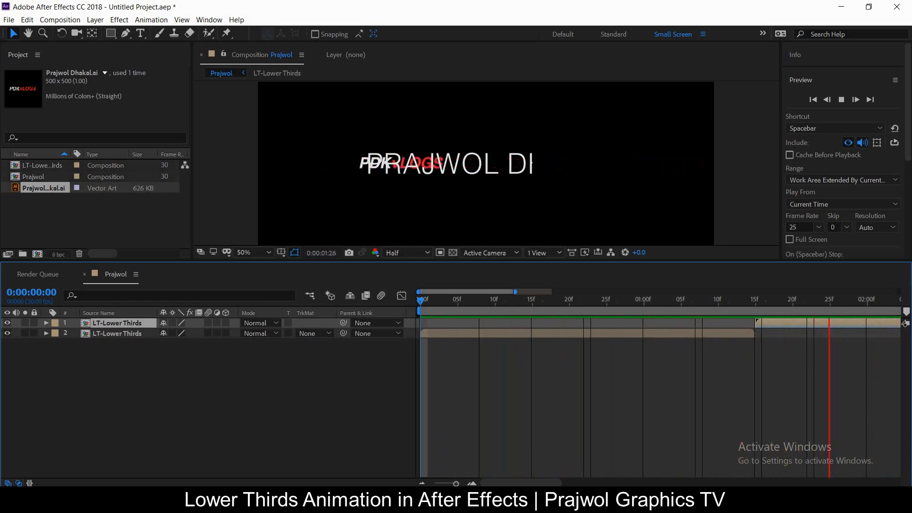
key(space)
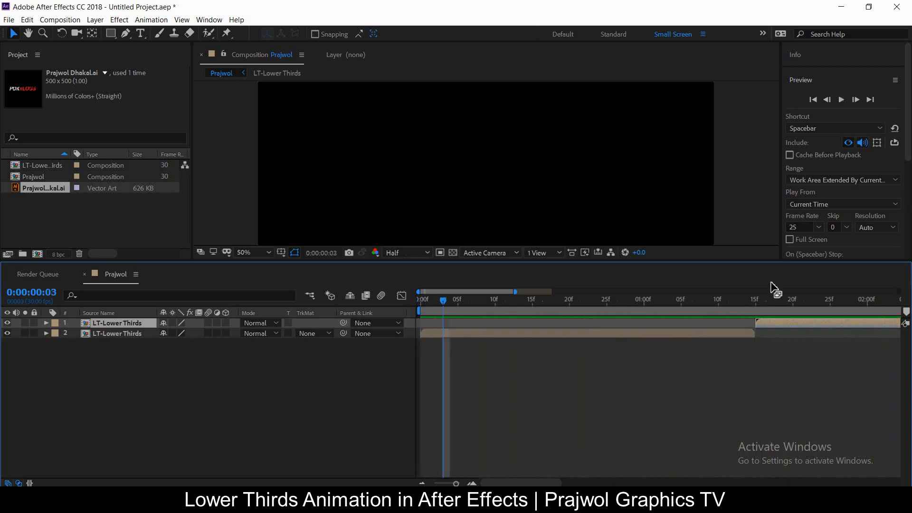
- Replay the animation from the start, examining the transition between the original and reversed LT-Lower Thirds clips
click(745, 333)
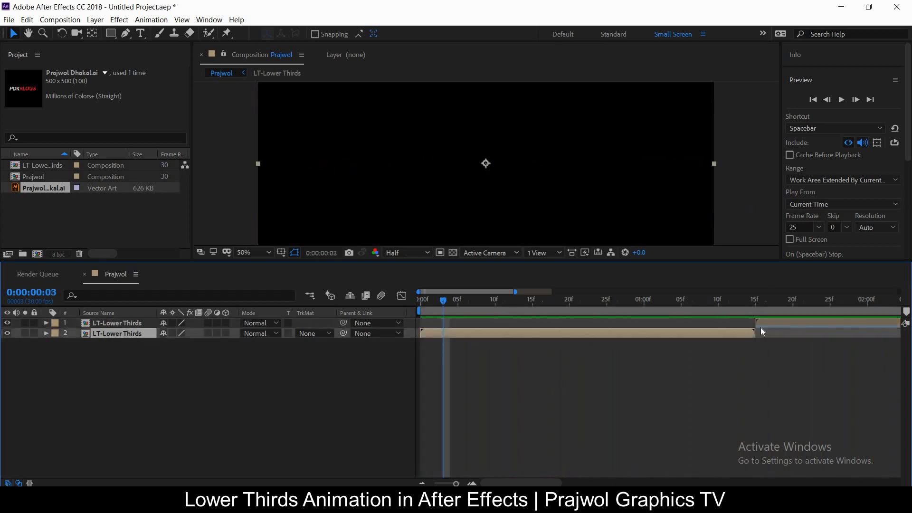
click(768, 325)
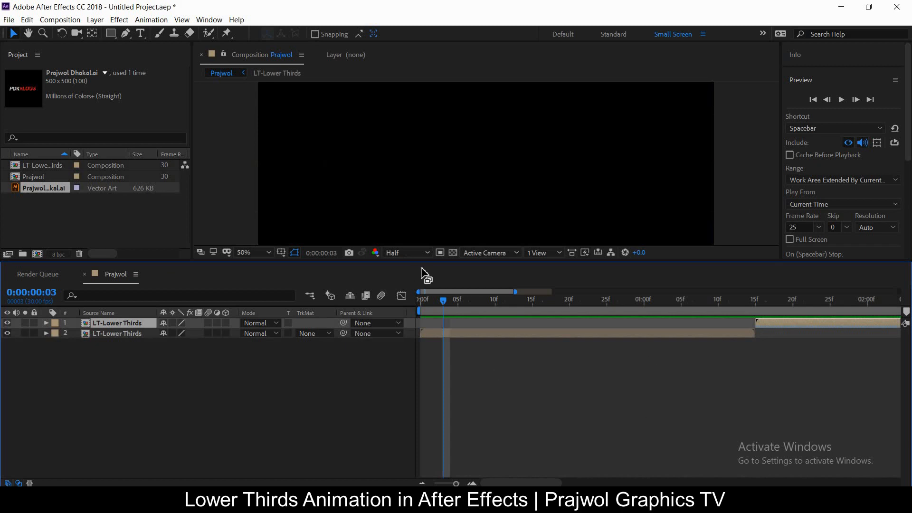
drag(441, 298, 306, 295)
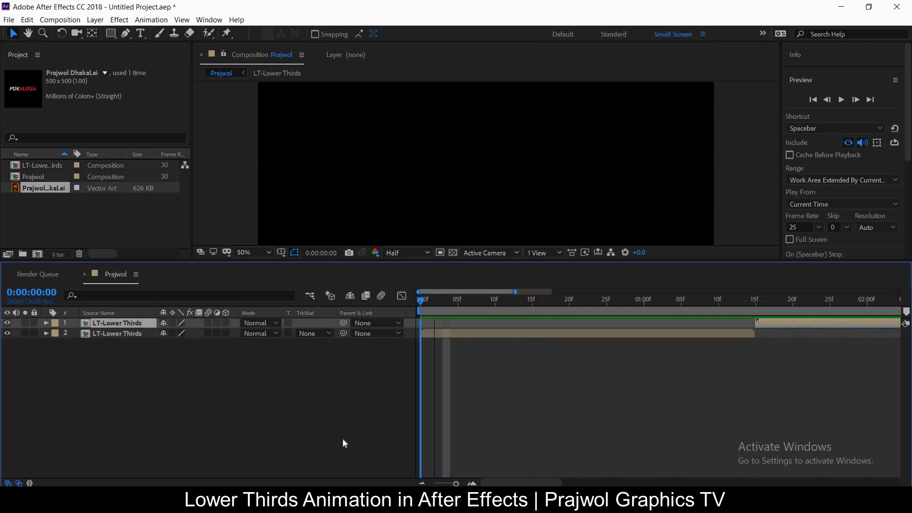
key(space)
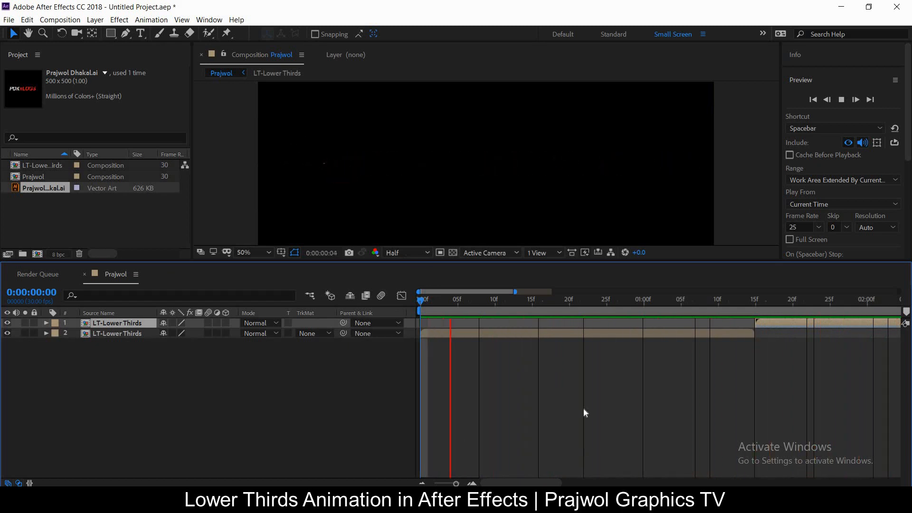
key(space)
click(596, 333)
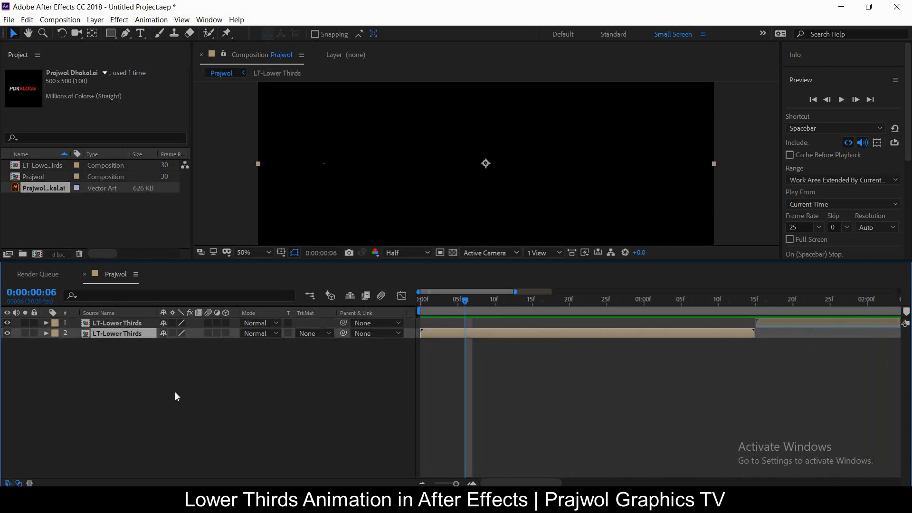
- Set the main composition's height to 351 px with the settings preview turned on
key(ctrl+k)
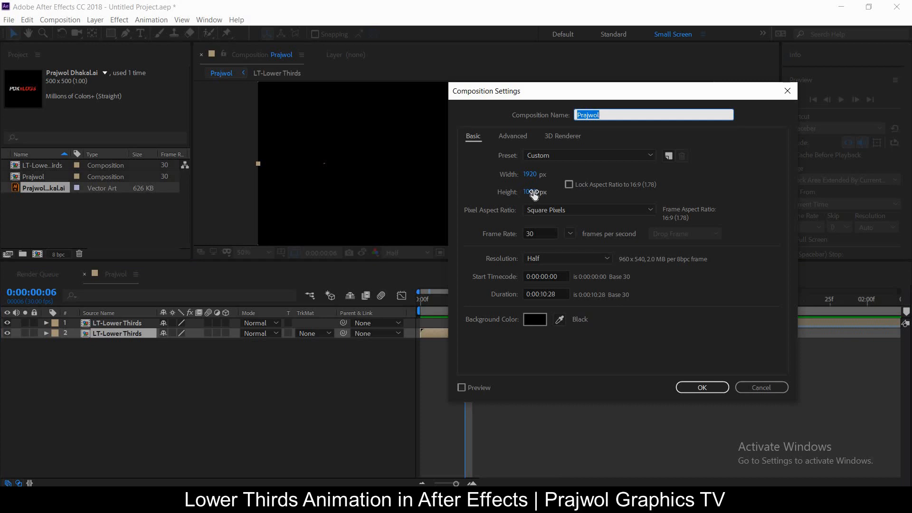
drag(610, 93, 694, 60)
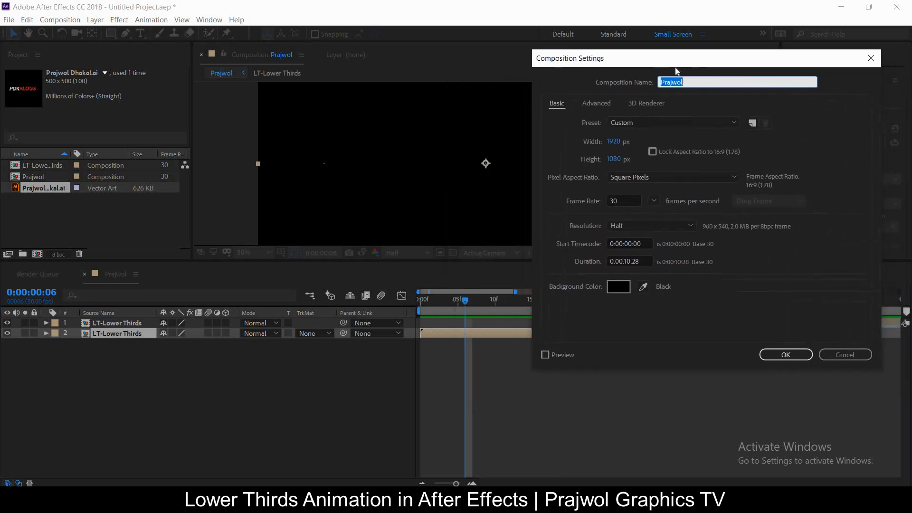
click(545, 356)
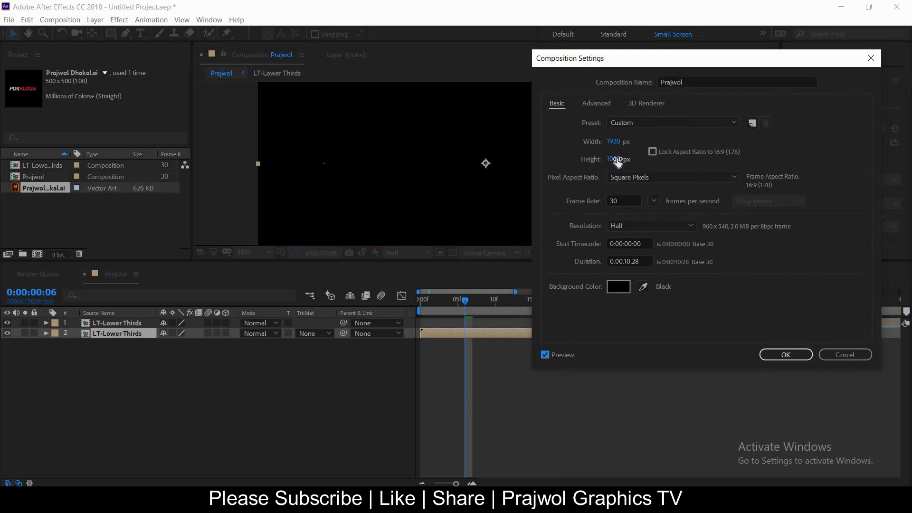
drag(596, 160, 615, 161)
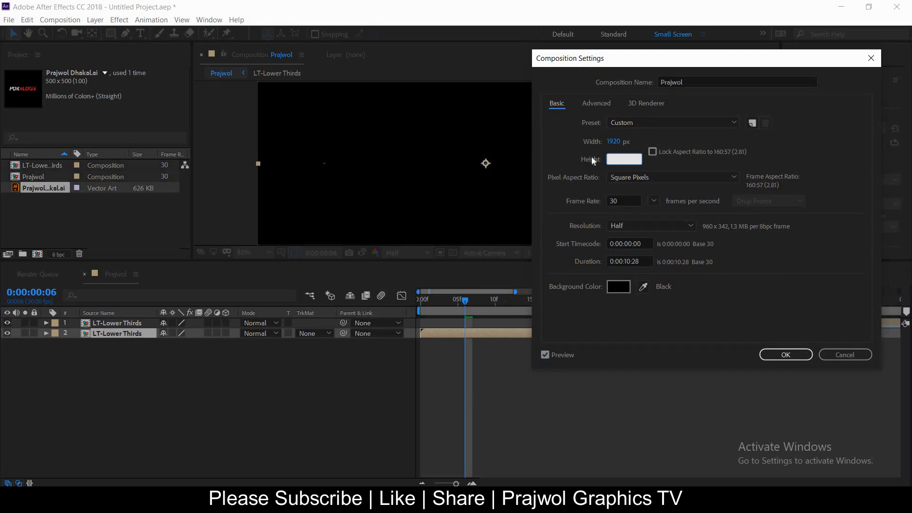
text(351)
key(Return)
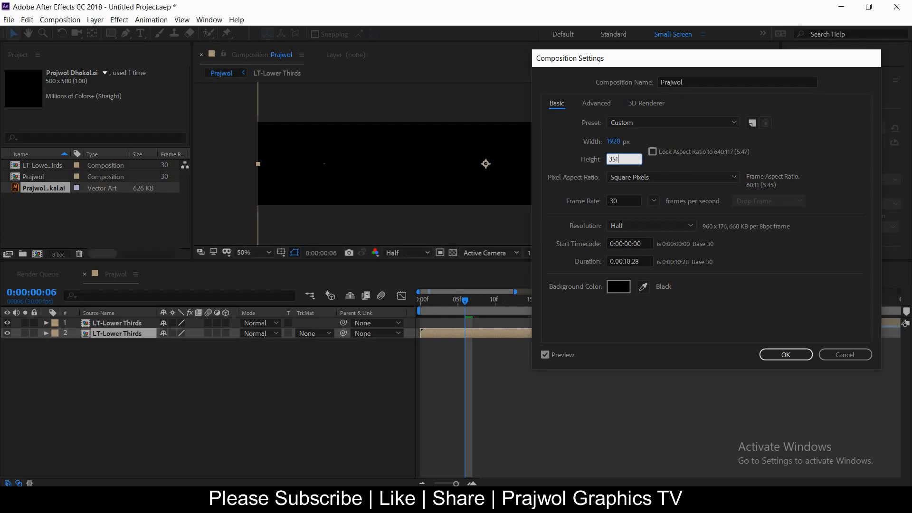
- Play the cropped composition from the start to check that the logo and name text fit the frame
drag(466, 302, 293, 290)
key(space)
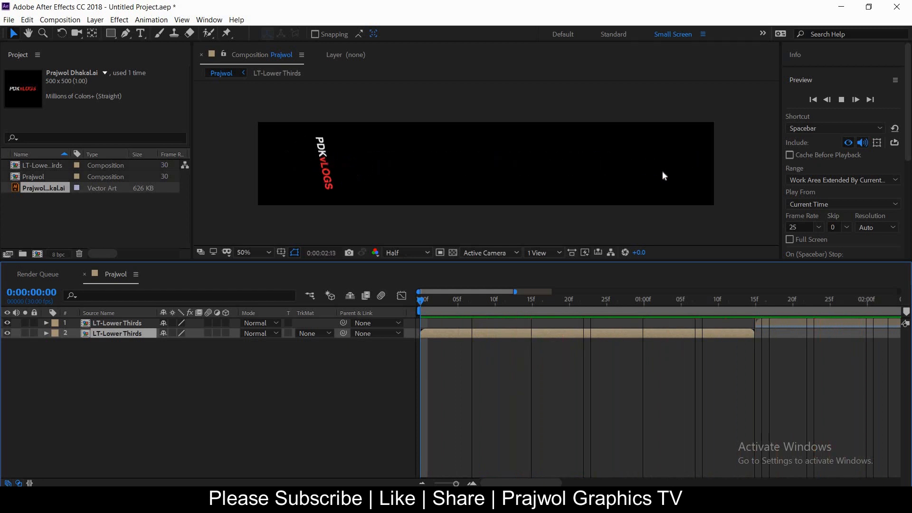
key(space)
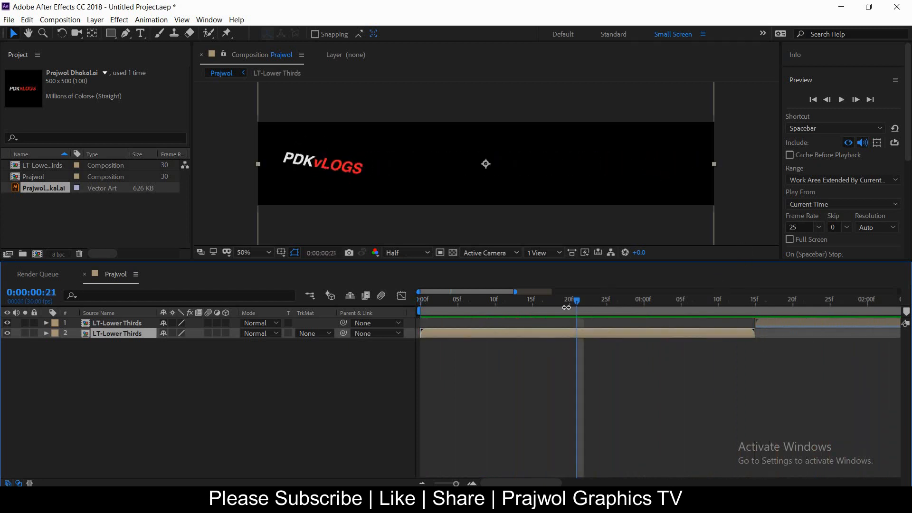
drag(578, 303, 346, 307)
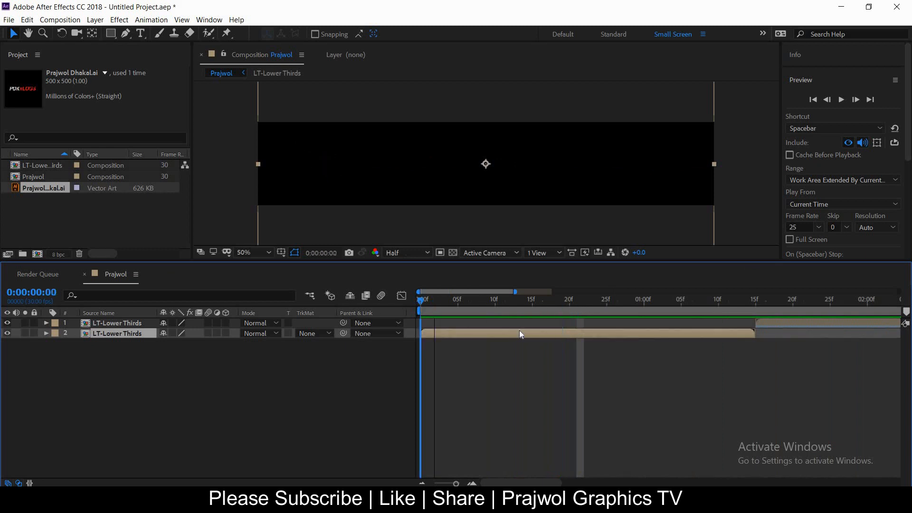
key(space)
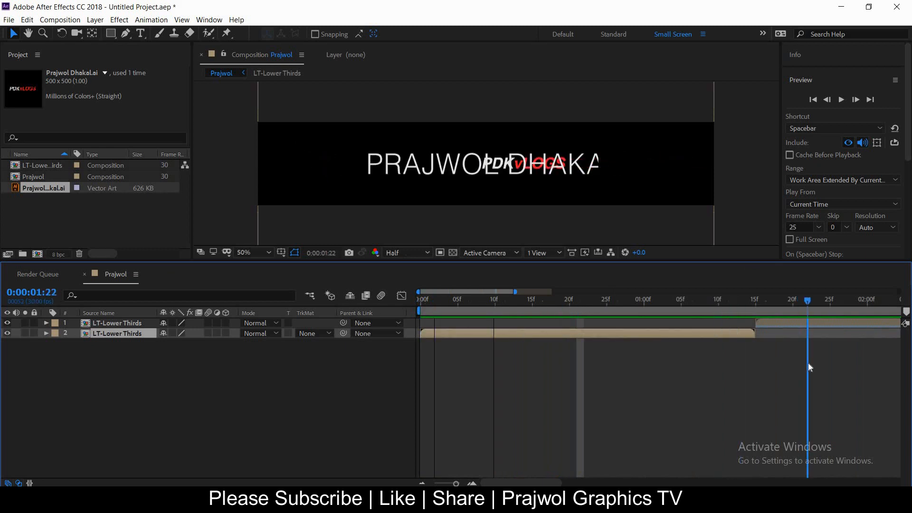
- Select both LT-Lower Thirds layers, move the playhead to 0:00:00:29, and add the main composition to the render queue
click(759, 324)
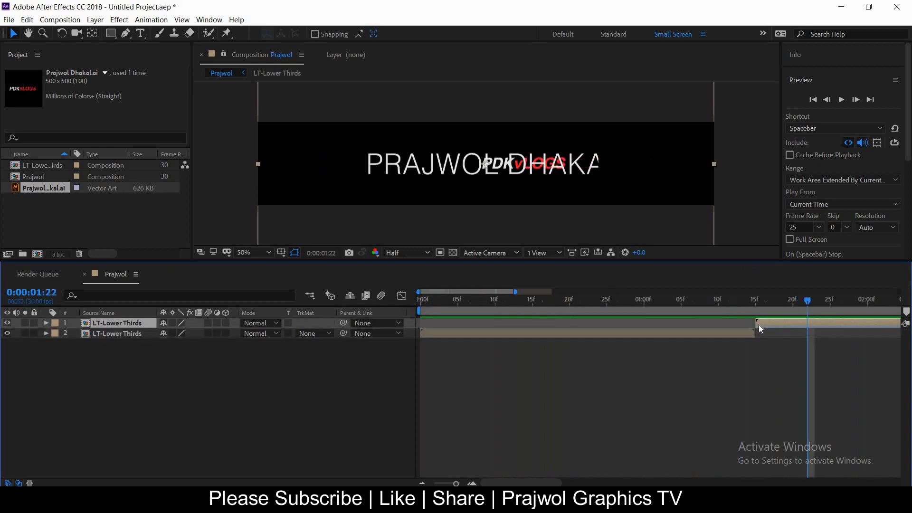
shift+click(720, 336)
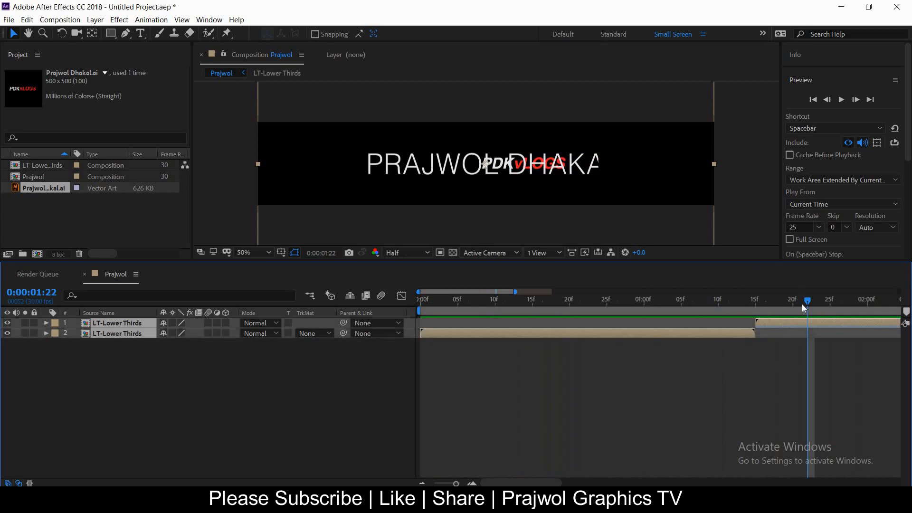
click(639, 309)
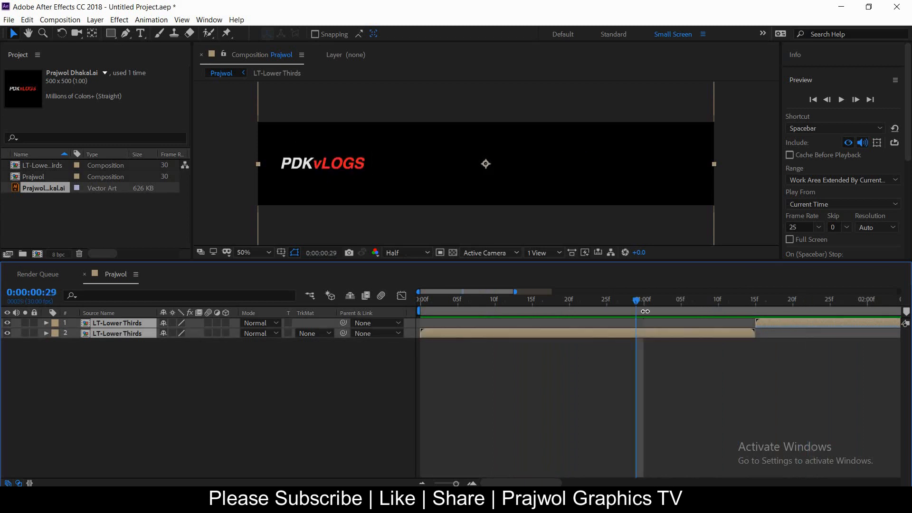
key(ctrl+m)
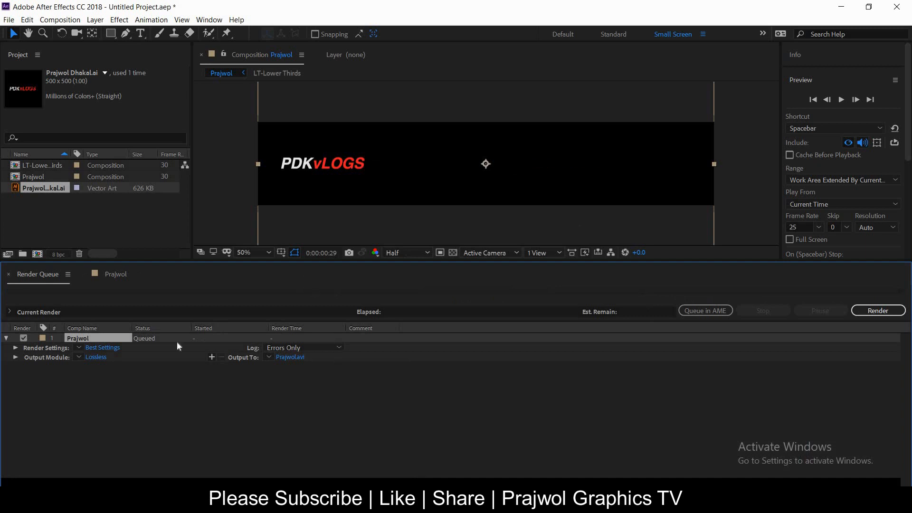
- Set the queued render's output module to QuickTime format with RGB + Alpha channels, checking the video codec options
click(104, 357)
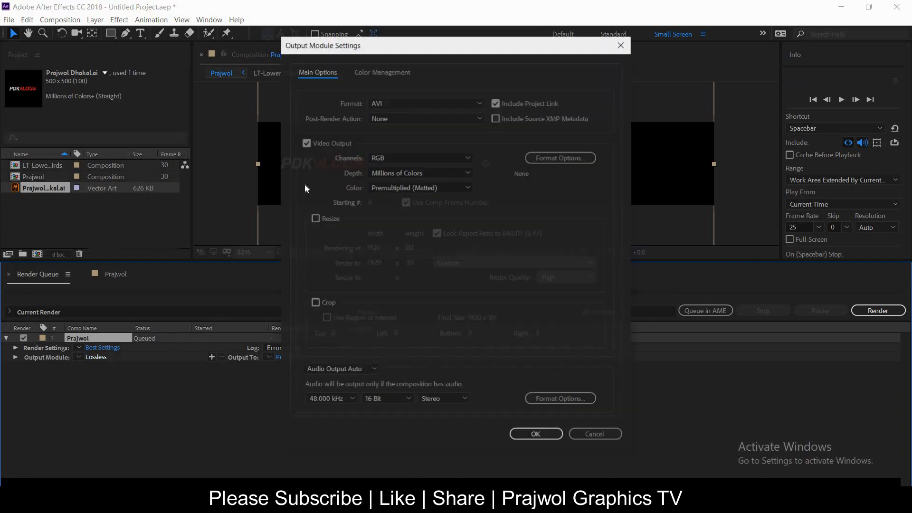
click(410, 103)
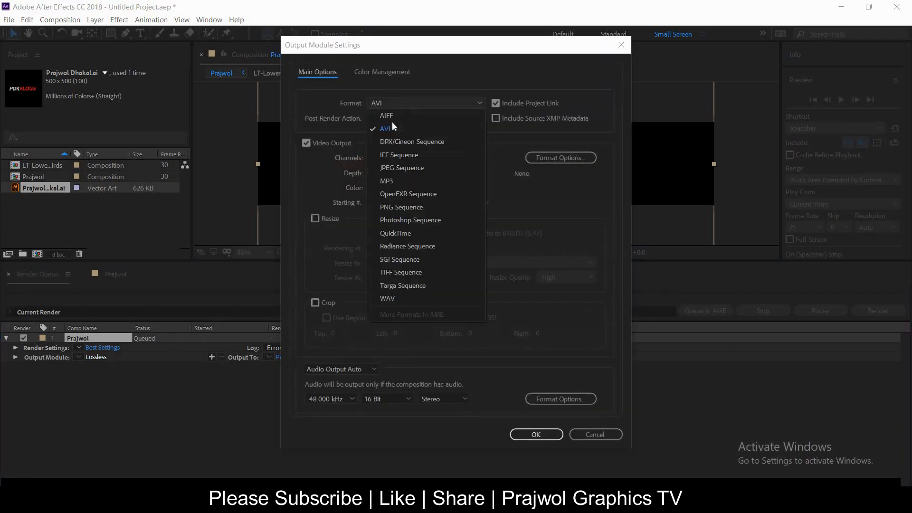
click(397, 233)
click(460, 160)
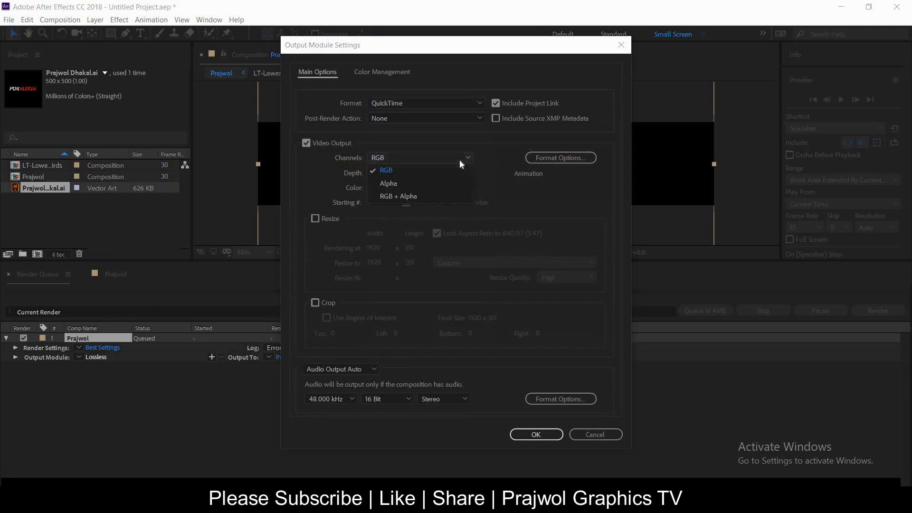
click(407, 198)
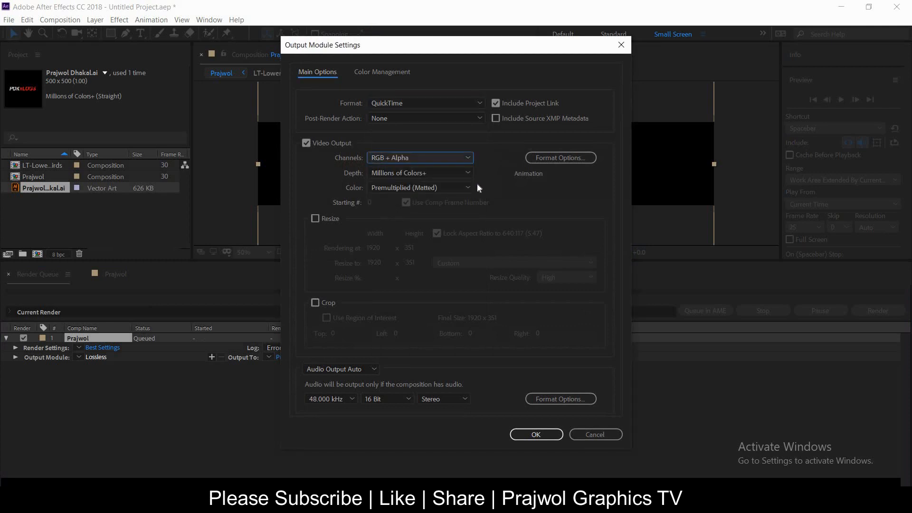
click(544, 158)
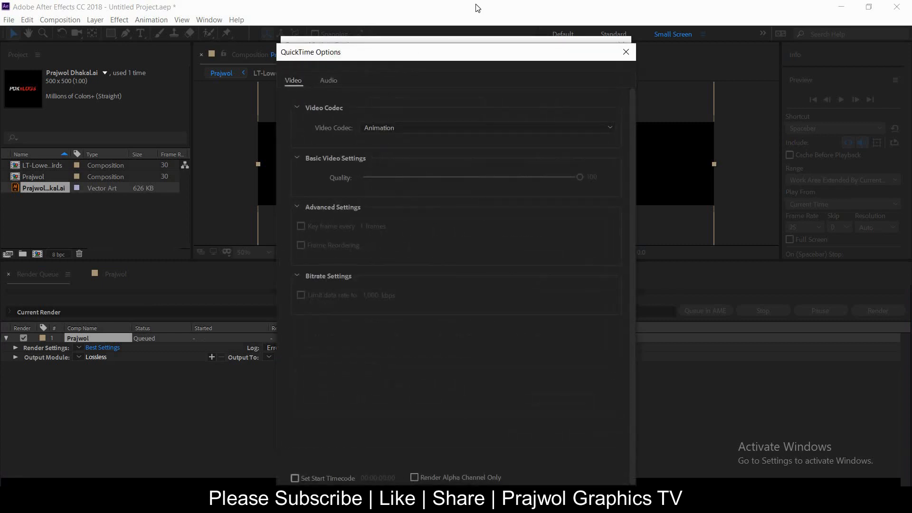
click(592, 484)
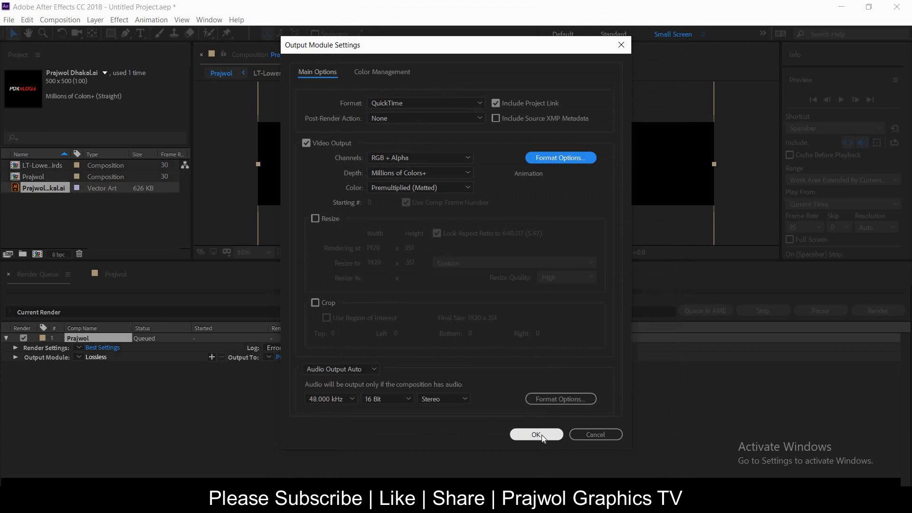
click(542, 436)
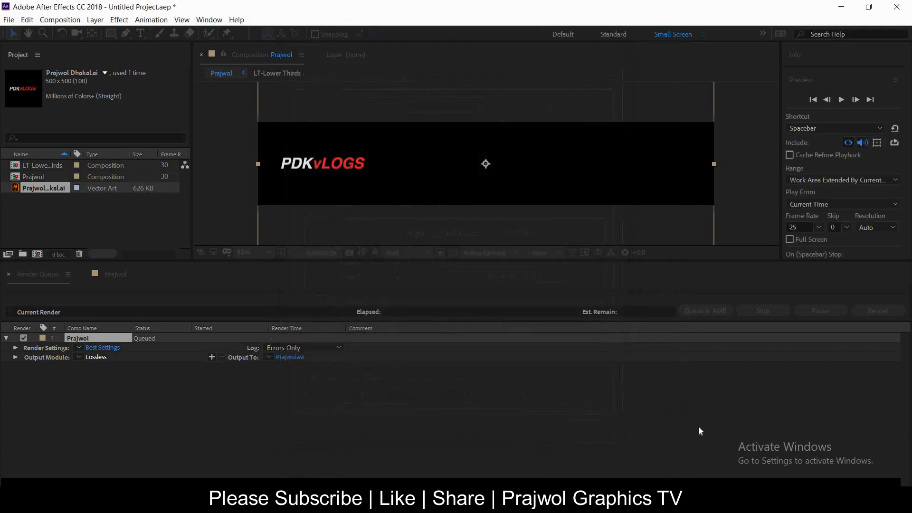
- Open the output destination settings for the queued QuickTime movie
click(300, 357)
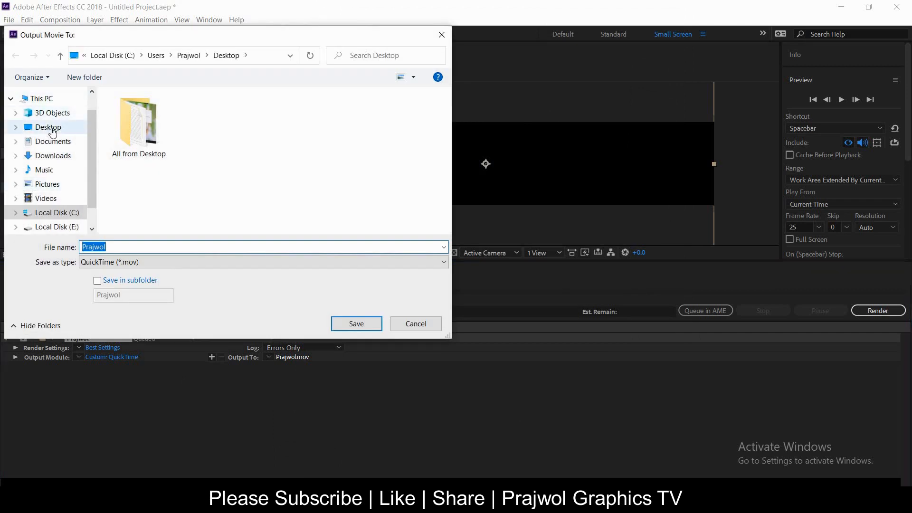